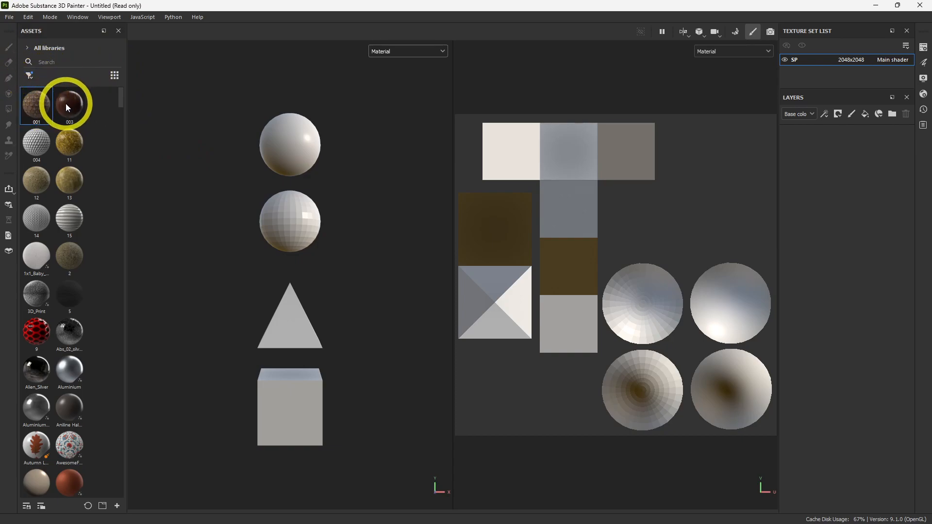
Filter the asset library to Smart materials, and switch the filter back to Materials.
{"action": "left_click", "coordinate": [31, 76]}
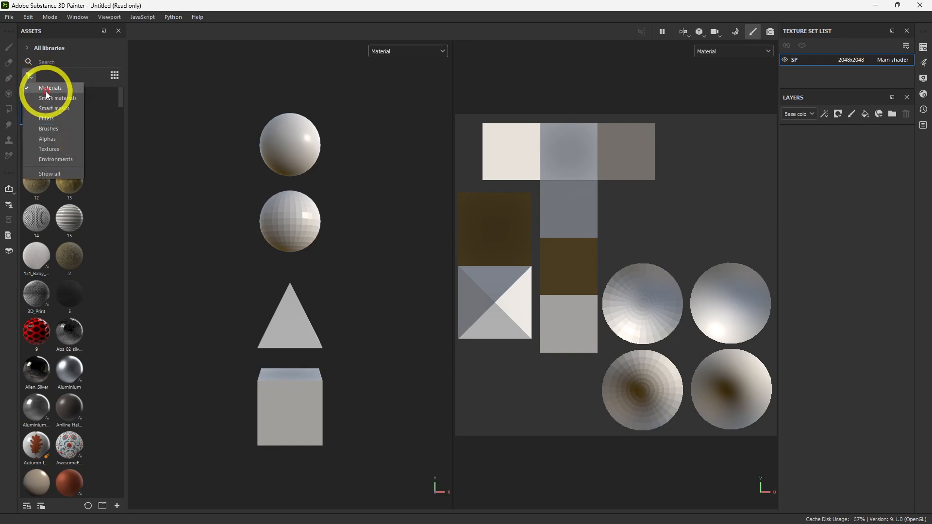
{"action": "left_click", "coordinate": [45, 94]}
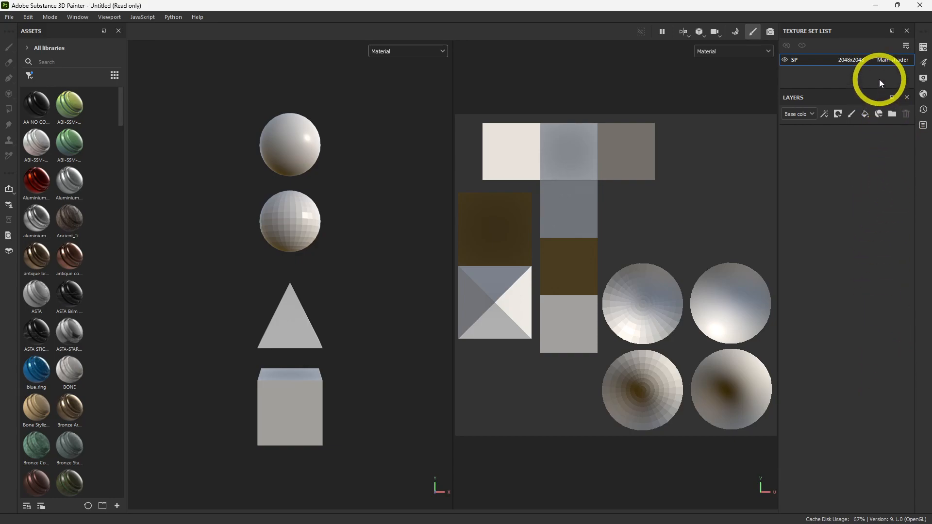
{"action": "left_click", "coordinate": [31, 78]}
{"action": "left_click", "coordinate": [53, 89]}
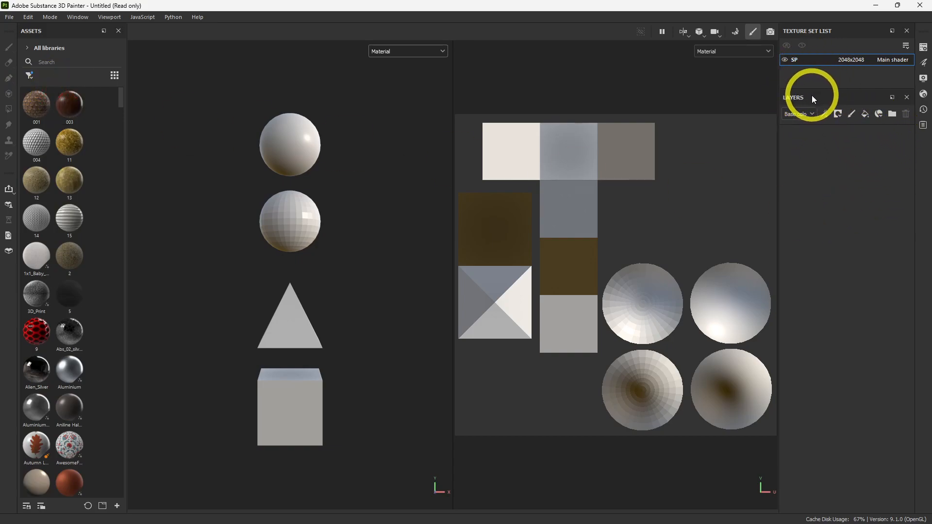
Add a paint layer to the layer stack and delete it.
{"action": "left_click", "coordinate": [852, 114]}
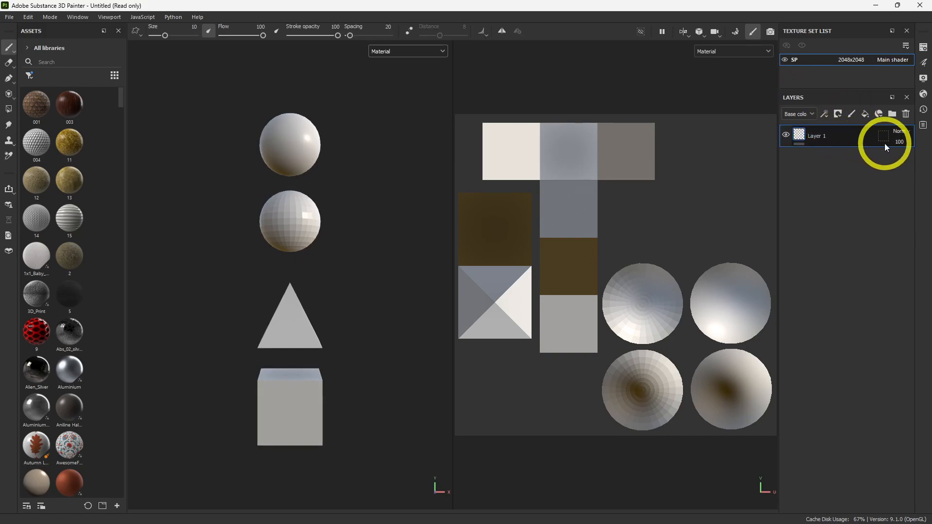
{"action": "left_click", "coordinate": [906, 115]}
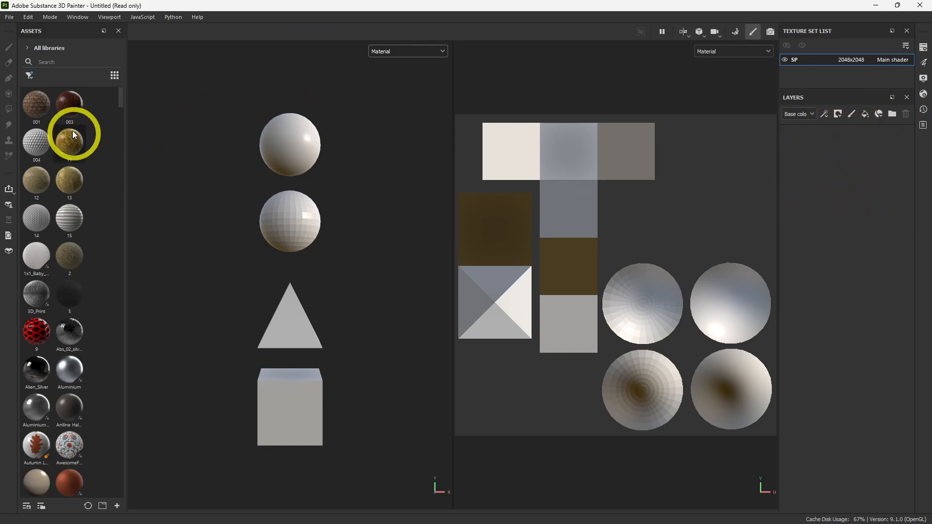
Review the asset library's filter types and look at the enlarged previews of materials 003 and 9.
{"action": "left_click", "coordinate": [30, 76]}
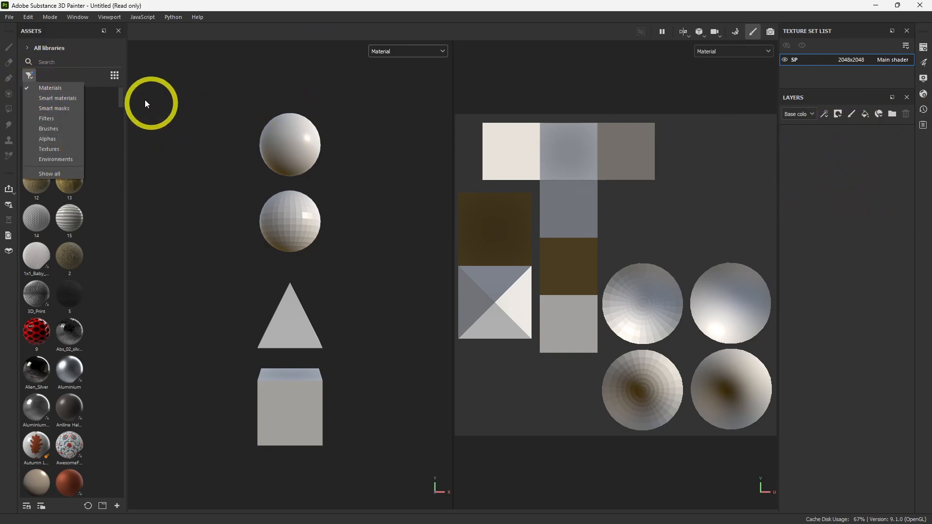
{"action": "left_click", "coordinate": [85, 54]}
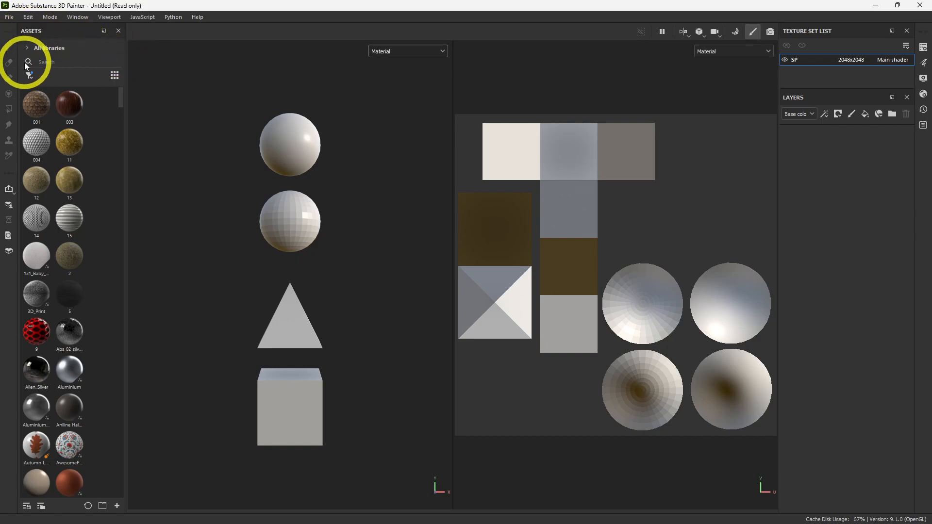
{"action": "left_click", "coordinate": [30, 76]}
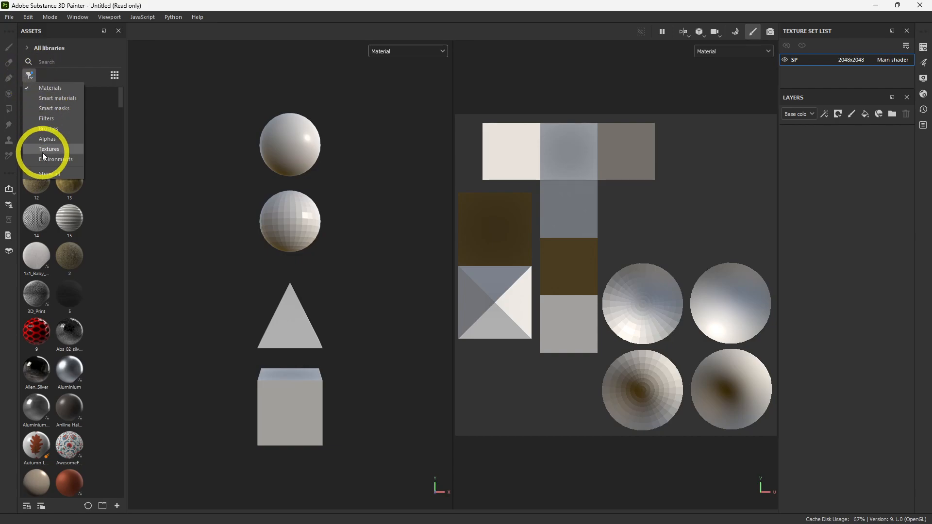
{"action": "left_click", "coordinate": [88, 51]}
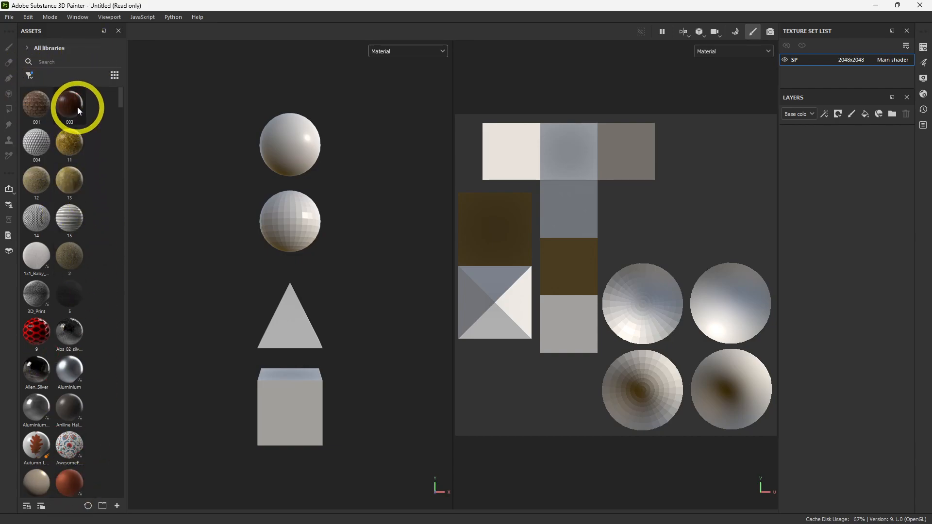
{"action": "mouse_move", "coordinate": [68, 105]}
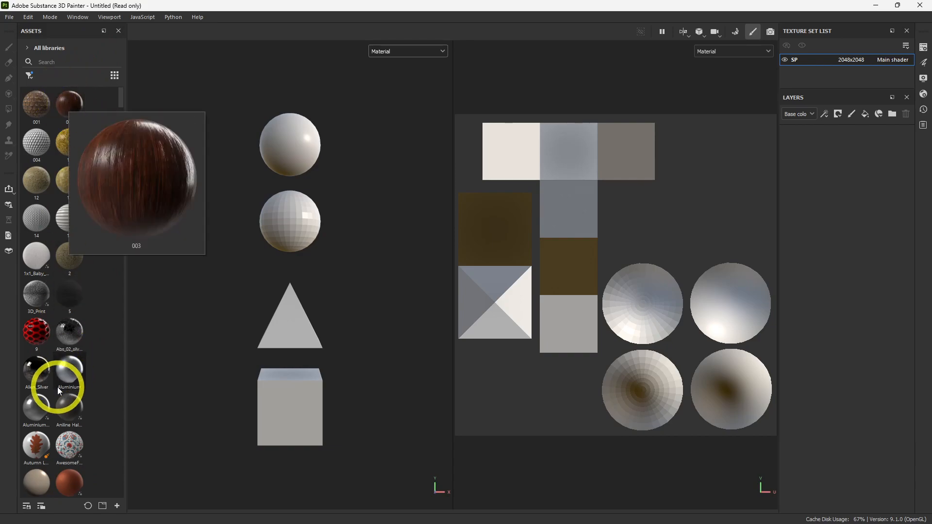
{"action": "mouse_move", "coordinate": [32, 342]}
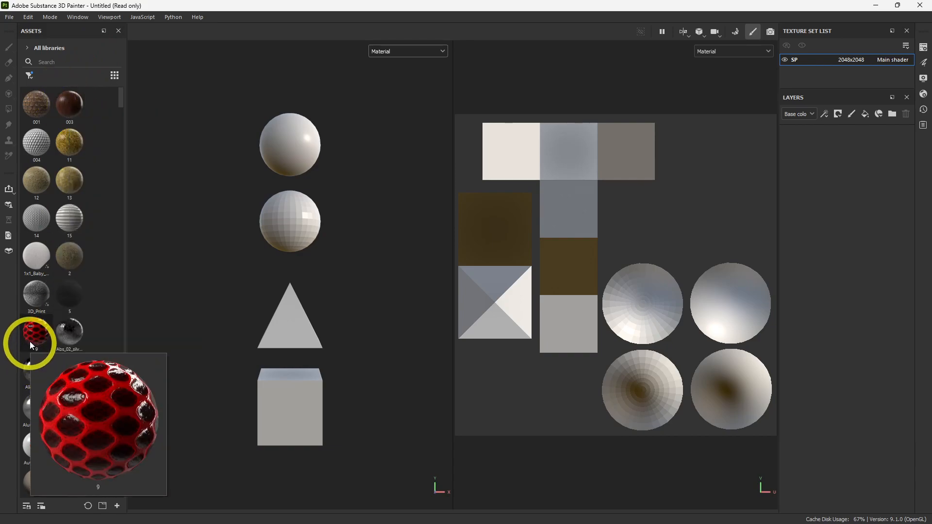
Try adding material 003 to the layer stack as a fill over the whole mesh, and undo it.
{"action": "left_click", "coordinate": [70, 106]}
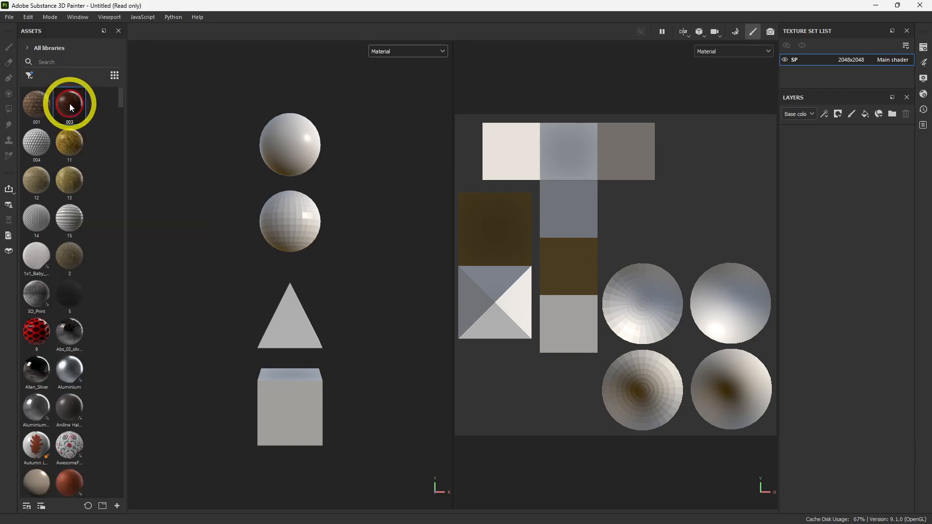
{"action": "left_click_drag", "start_coordinate": [69, 103], "coordinate": [874, 250]}
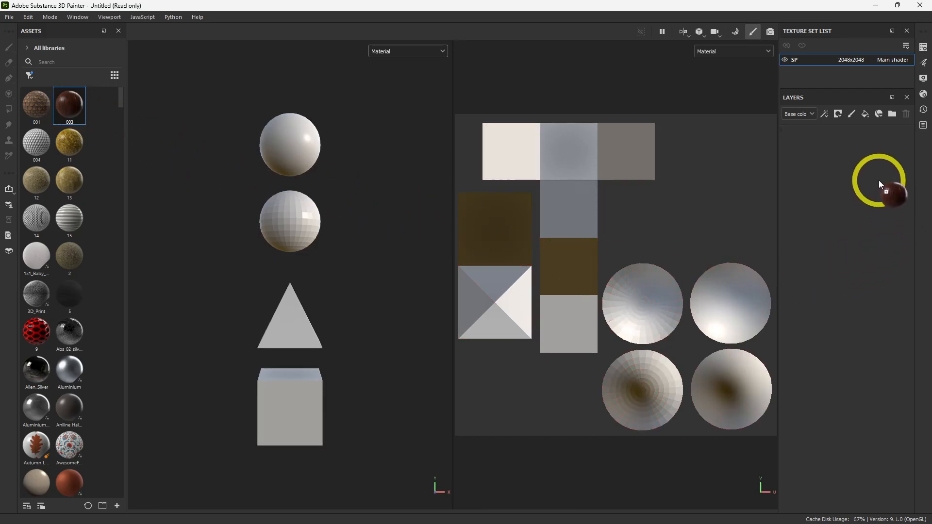
{"action": "left_click_drag", "start_coordinate": [878, 180], "coordinate": [878, 180]}
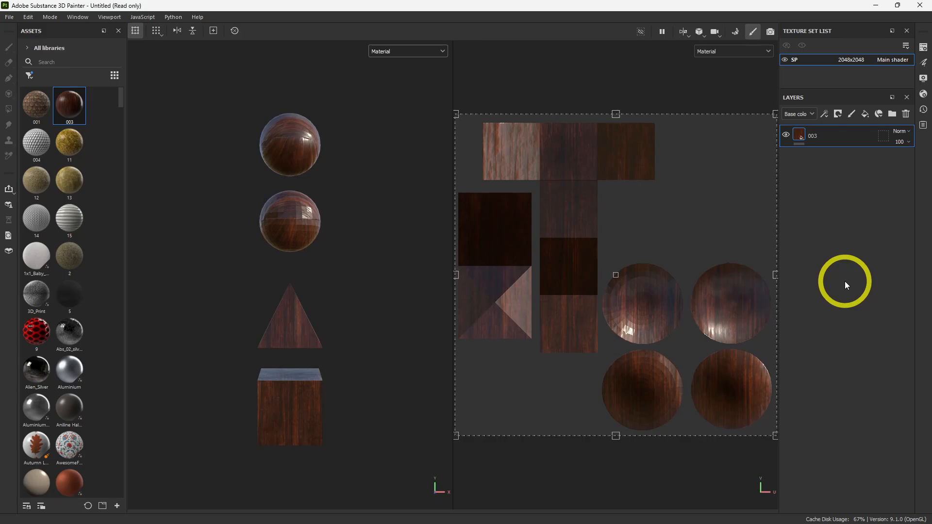
{"action": "key", "text": "ctrl+z"}
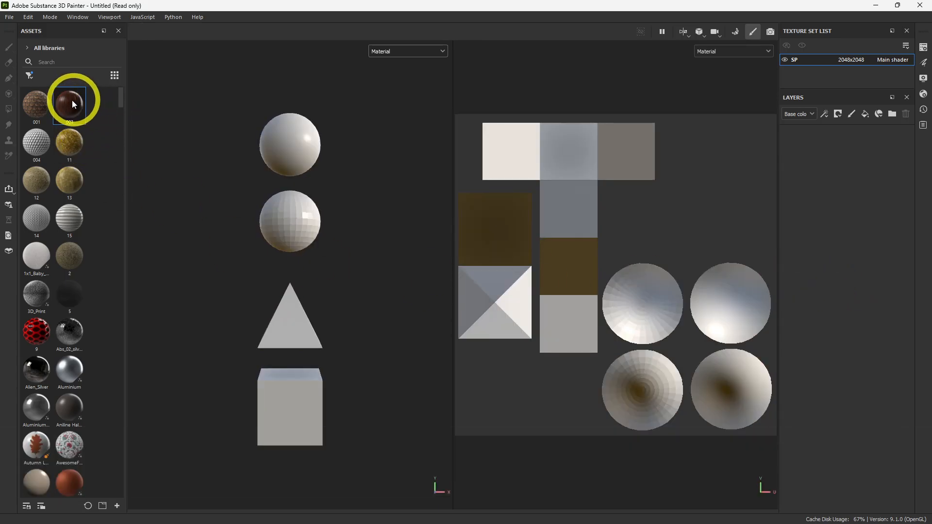
Try placing material 003 directly on the upper sphere and on the cube's area of the UV layout, undoing each placement.
{"action": "left_click_drag", "start_coordinate": [70, 107], "coordinate": [294, 142]}
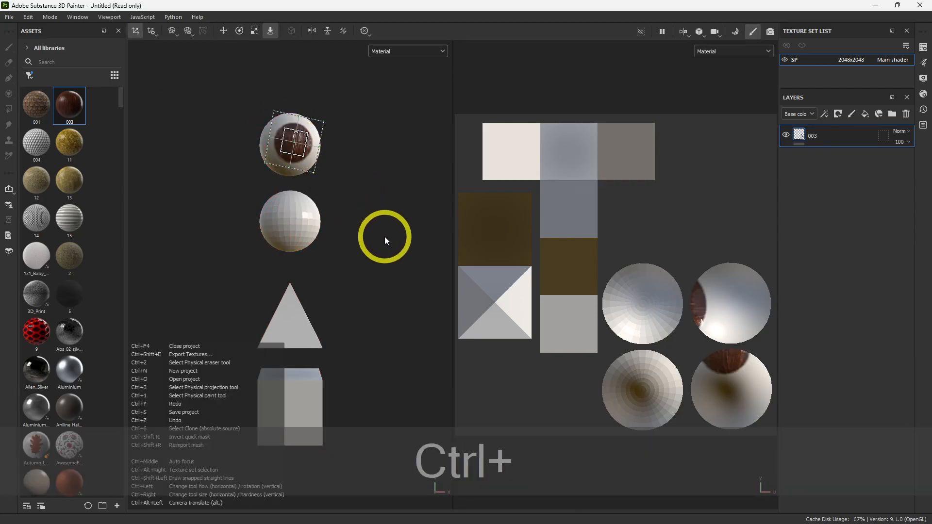
{"action": "key", "text": "ctrl+z"}
{"action": "left_click_drag", "start_coordinate": [75, 100], "coordinate": [583, 200]}
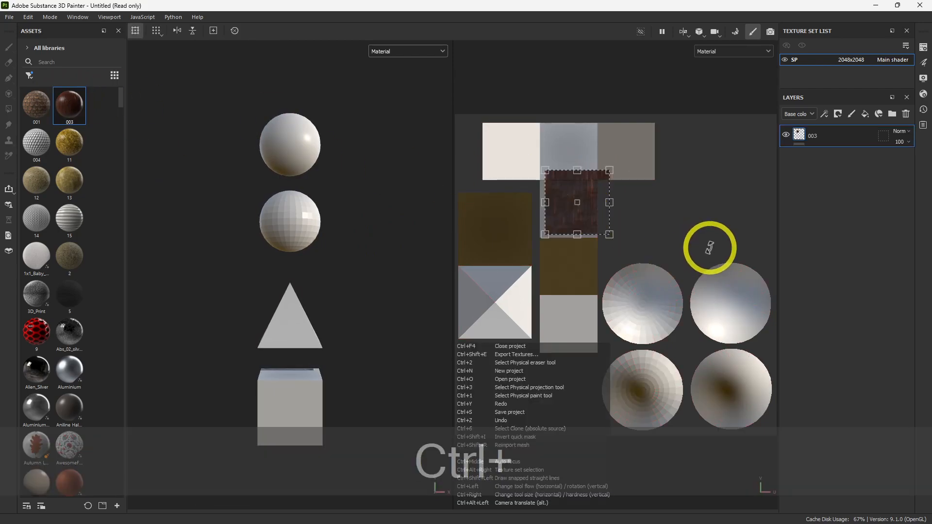
{"action": "key", "text": "ctrl+z"}
Add material 003 to the layer stack as a fill layer and give it a black mask.
{"action": "left_click_drag", "start_coordinate": [70, 111], "coordinate": [861, 171]}
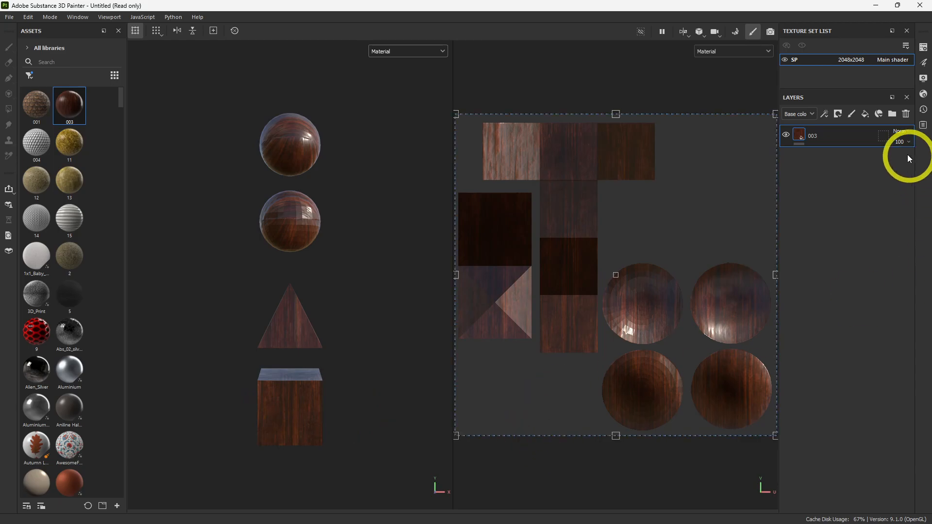
{"action": "left_click", "coordinate": [838, 115]}
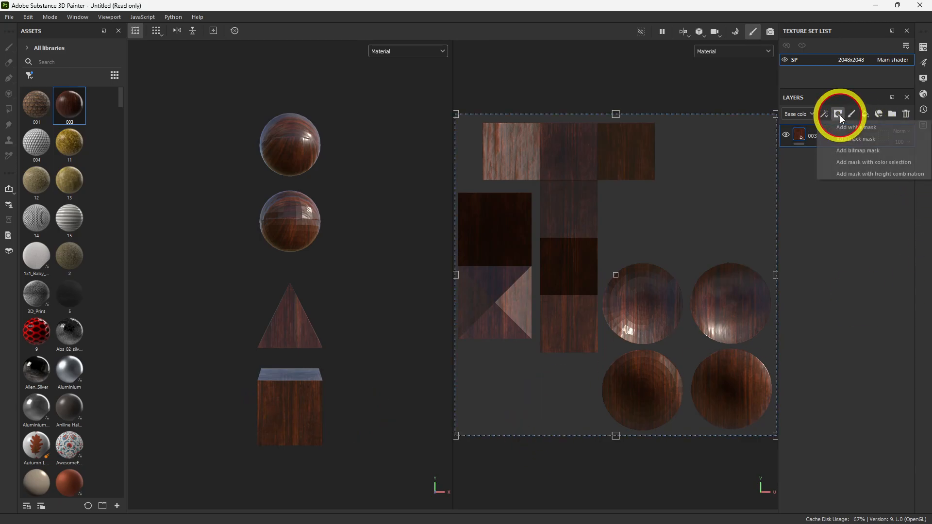
{"action": "left_click", "coordinate": [857, 139]}
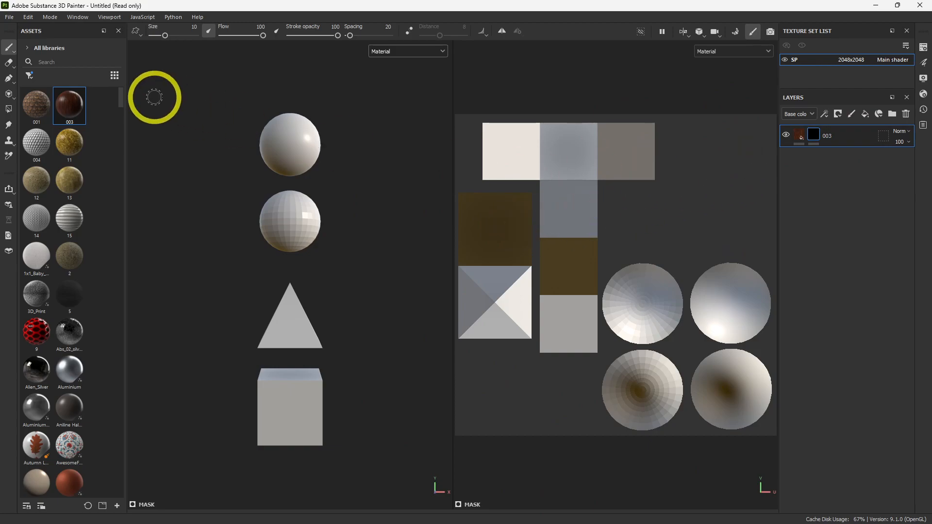
Activate the Polygon Fill tool and dock its properties between the texture set list and a taller layer stack.
{"action": "left_click", "coordinate": [9, 112]}
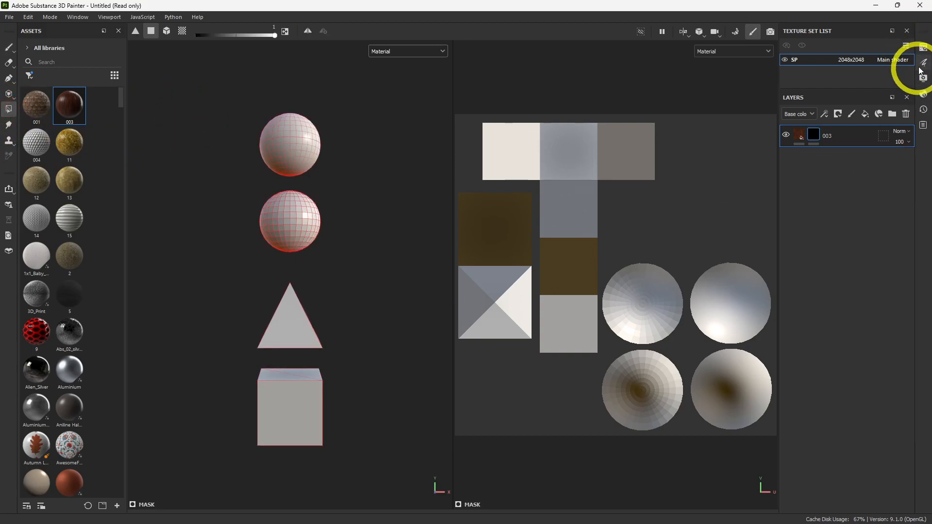
{"action": "left_click", "coordinate": [922, 63]}
{"action": "left_click_drag", "start_coordinate": [835, 66], "coordinate": [882, 110]}
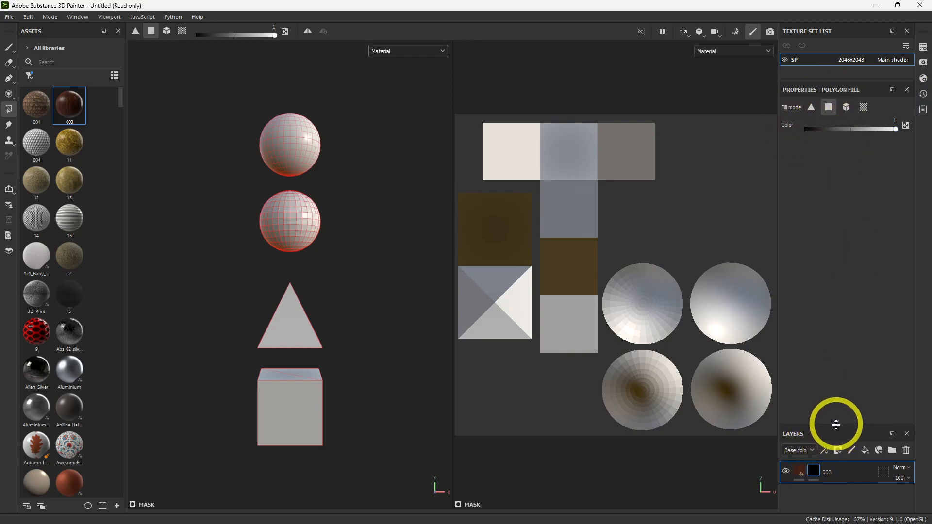
{"action": "left_click_drag", "start_coordinate": [836, 425], "coordinate": [832, 189]}
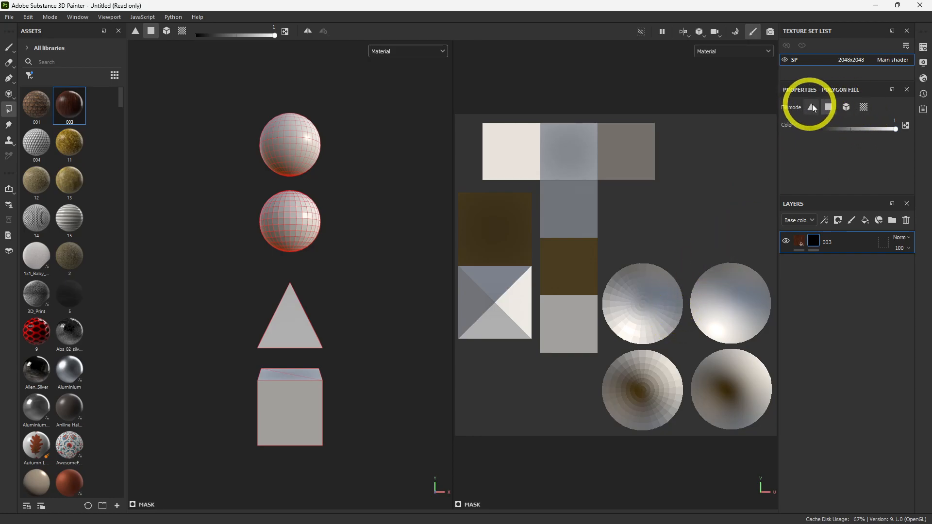
Try triangle fill on one triangle of the cube's top face in the UV view, and undo it.
{"action": "scroll", "coordinate": [593, 276], "scroll_direction": "up", "scroll_amount": 3}
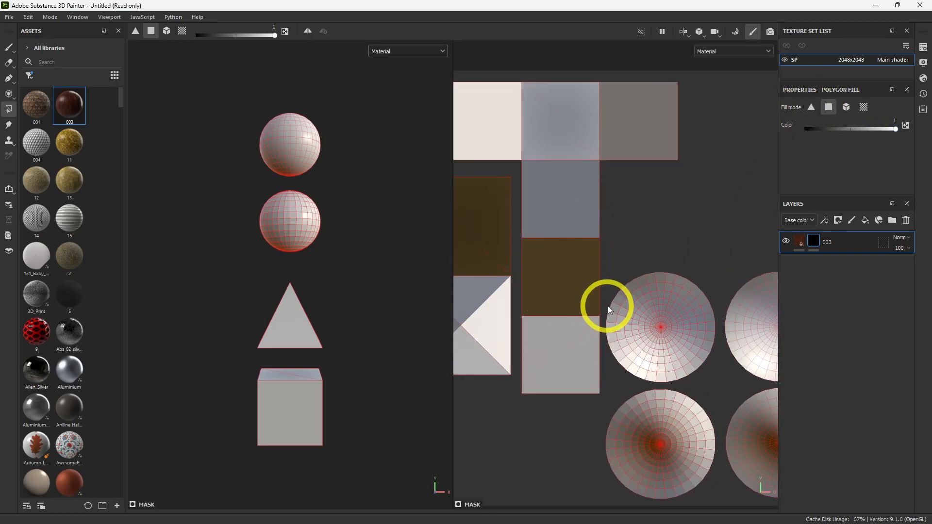
{"action": "scroll", "coordinate": [605, 307], "scroll_direction": "down", "scroll_amount": 3}
{"action": "scroll", "coordinate": [594, 225], "scroll_direction": "up", "scroll_amount": 10}
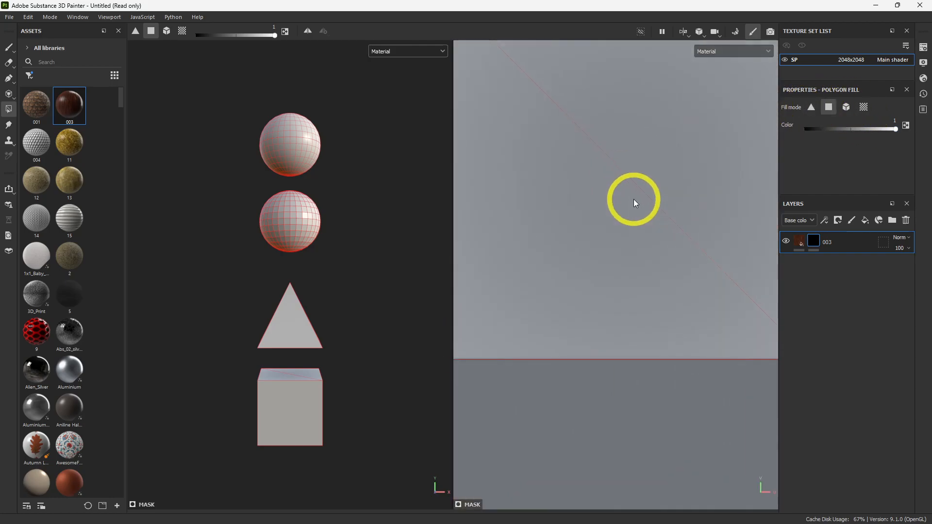
{"action": "left_click", "coordinate": [811, 107]}
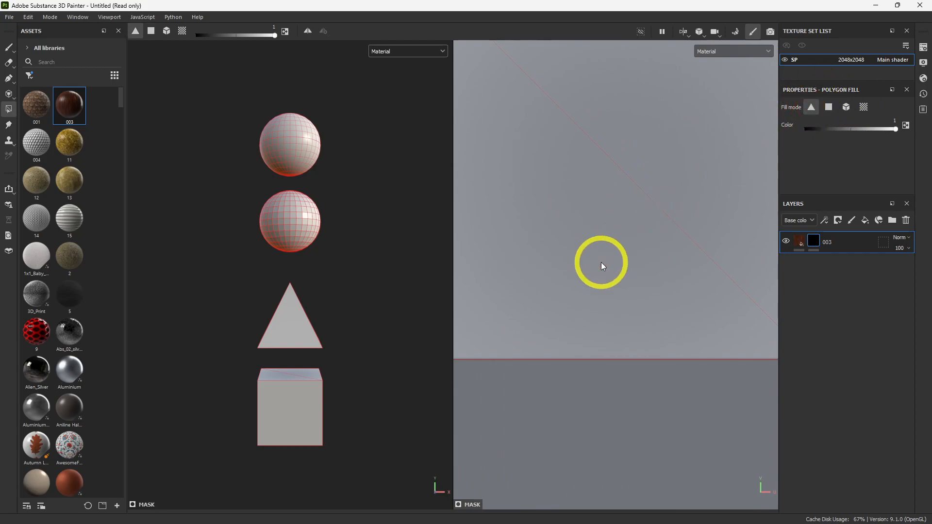
{"action": "left_click", "coordinate": [595, 247]}
{"action": "scroll", "coordinate": [633, 289], "scroll_direction": "down", "scroll_amount": 3}
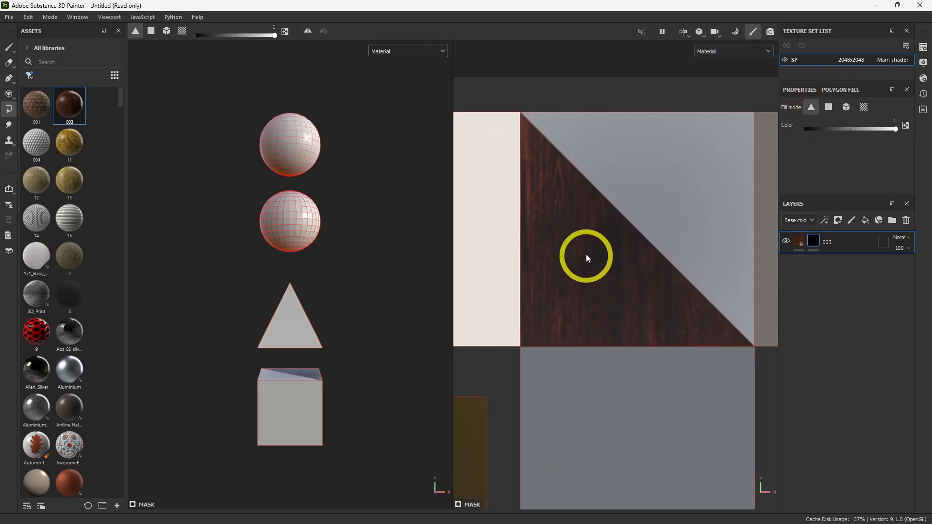
{"action": "key", "text": "ctrl+z"}
Try polygon (quad) fill on the cube's top face in the UV view, and undo it.
{"action": "left_click", "coordinate": [829, 106]}
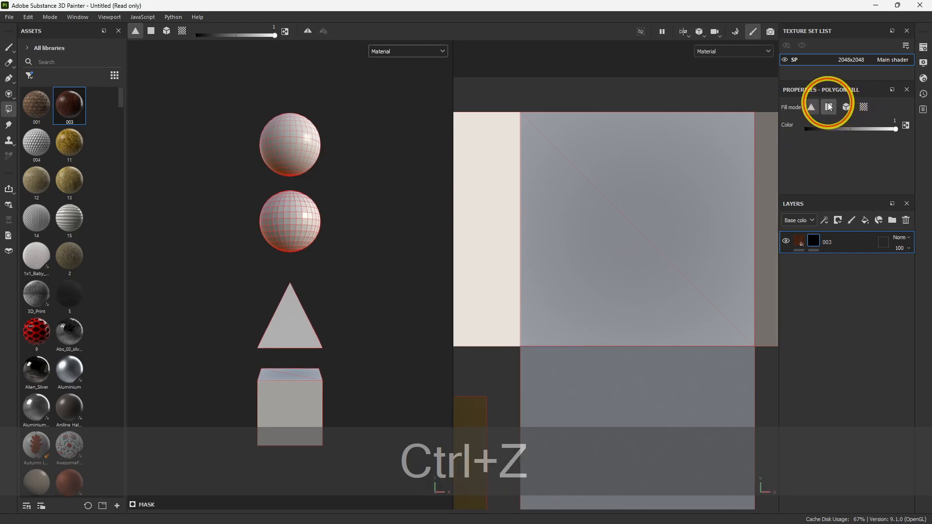
{"action": "left_click", "coordinate": [662, 225]}
{"action": "key", "text": "ctrl+z"}
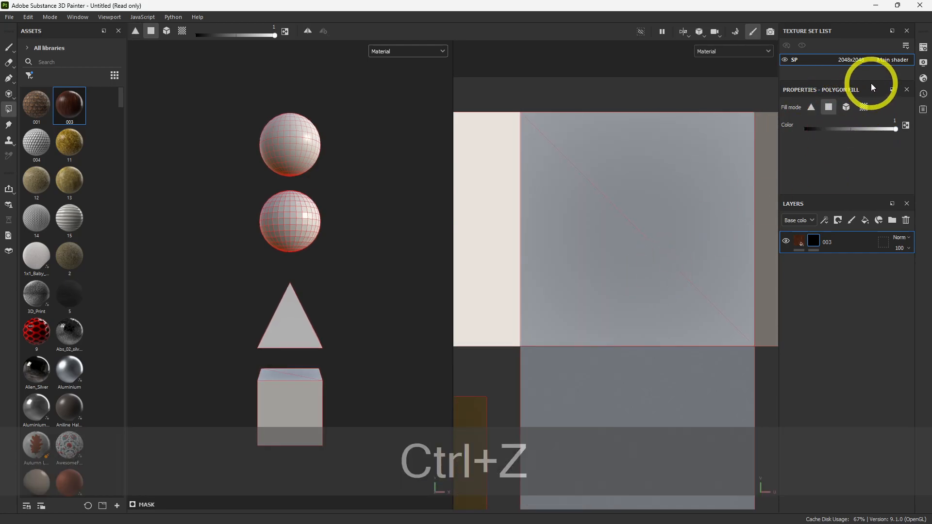
Try mesh fill on the cube in the UV view, and undo it.
{"action": "left_click", "coordinate": [846, 107]}
{"action": "left_click", "coordinate": [589, 229]}
{"action": "key", "text": "ctrl+z"}
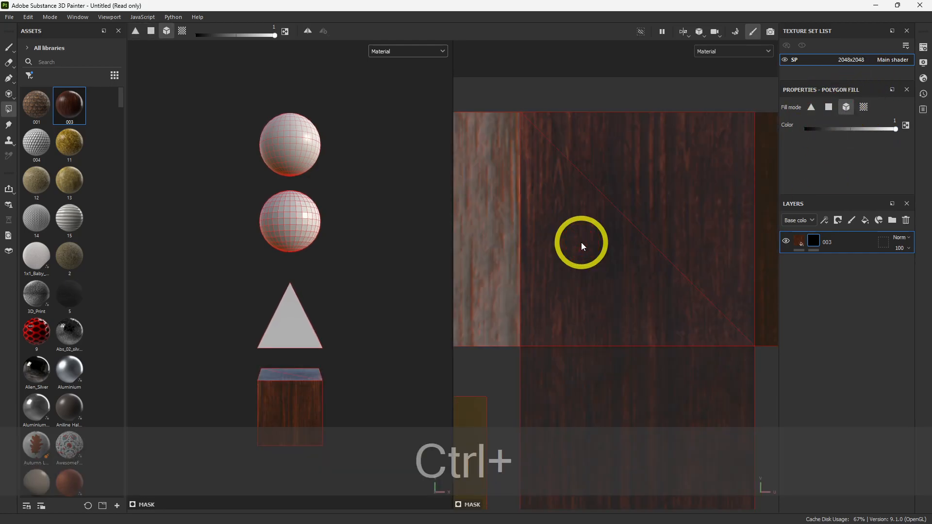
Try UV chunk fill on the cube's UV island, and undo it.
{"action": "left_click", "coordinate": [863, 106]}
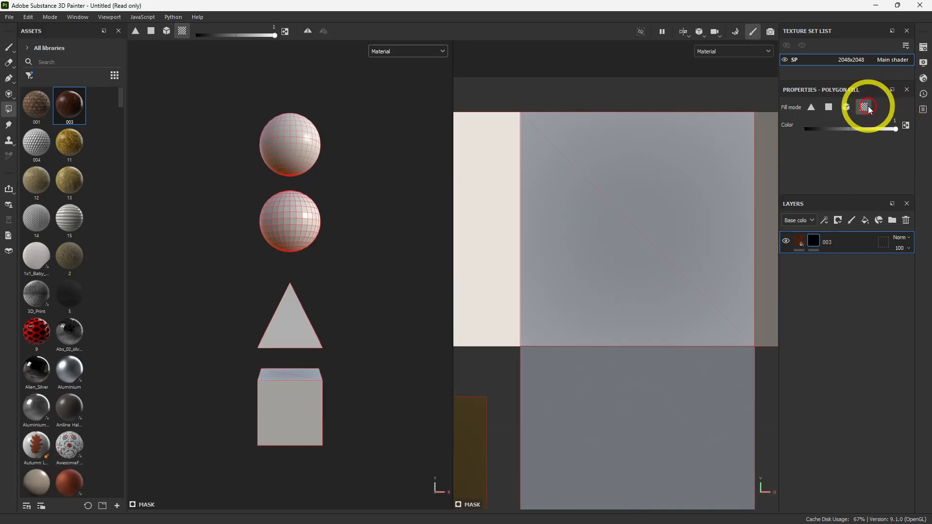
{"action": "left_click", "coordinate": [639, 252]}
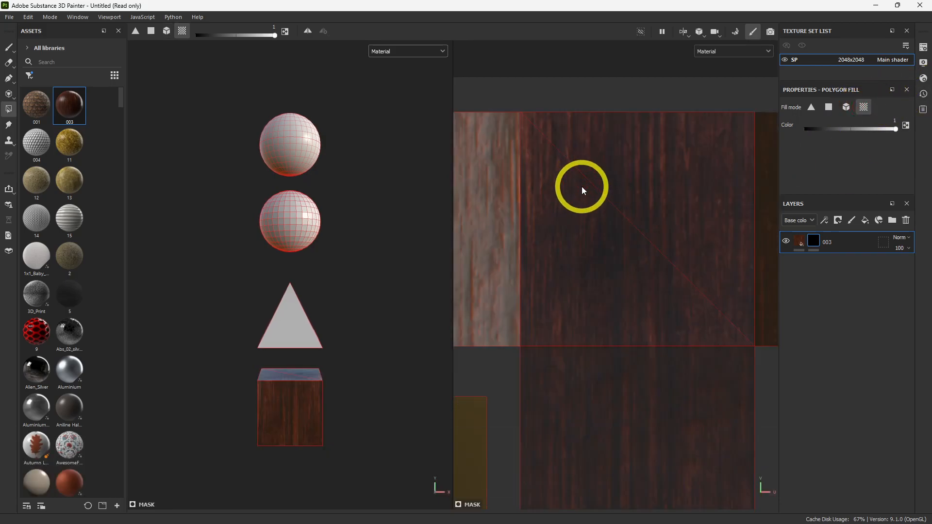
{"action": "key", "text": "ctrl+z"}
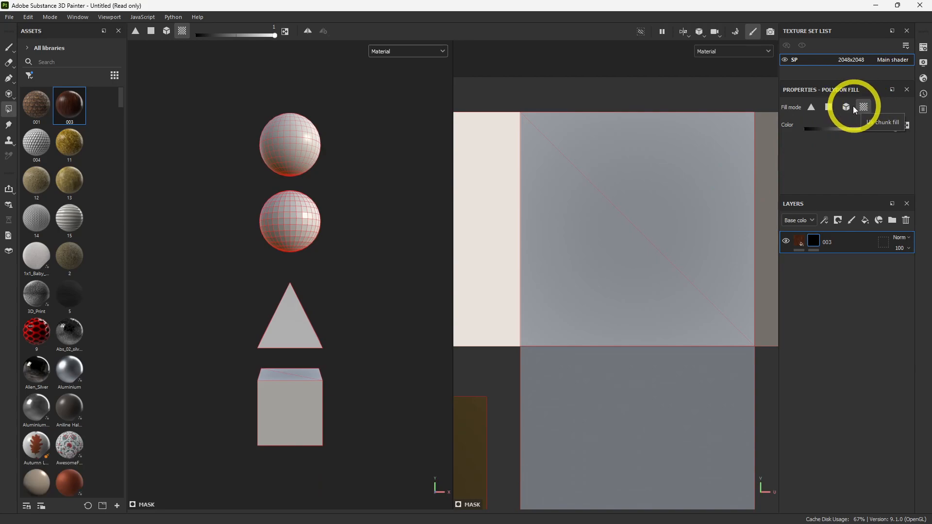
Reveal material 003 on the whole cube by filling the mask with the mesh fill mode.
{"action": "left_click", "coordinate": [847, 108]}
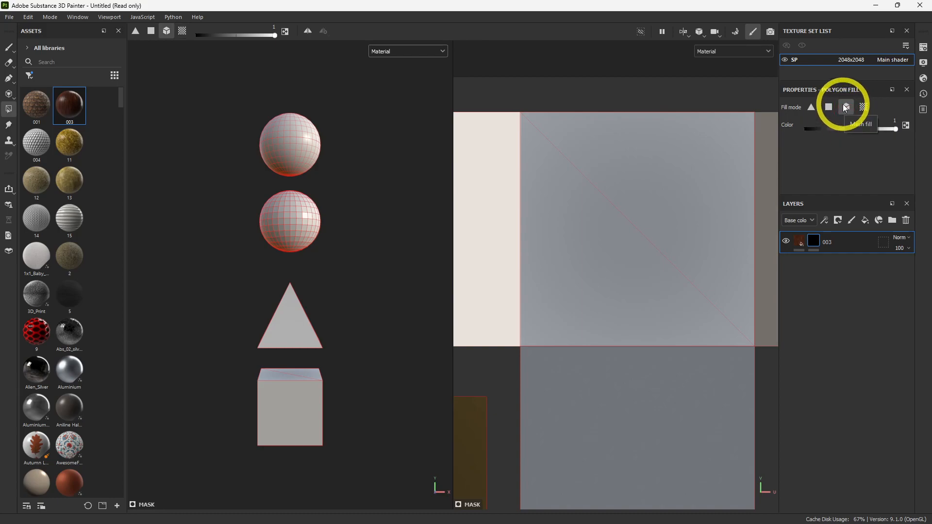
{"action": "left_click", "coordinate": [590, 266]}
{"action": "scroll", "coordinate": [277, 455], "scroll_direction": "up", "scroll_amount": 5}
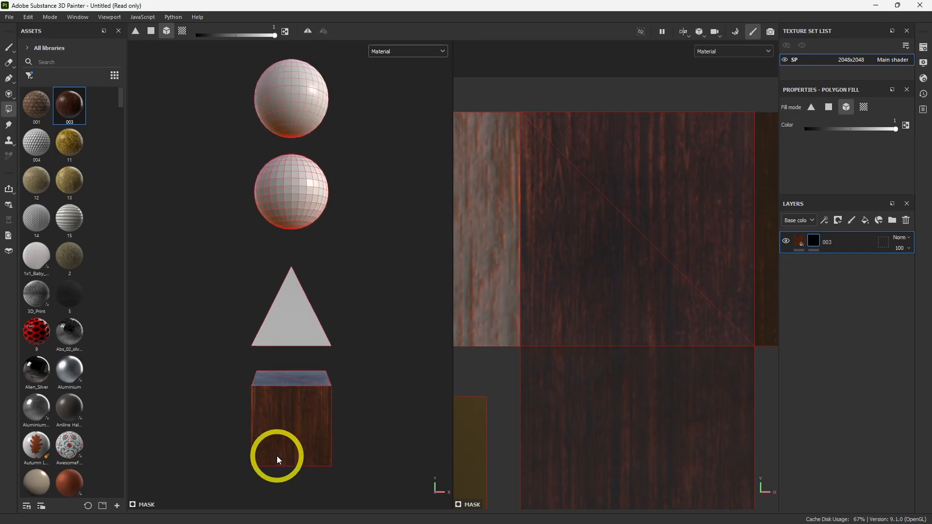
Switch to the Paint tool and examine the wood-filled cube against the other objects in the 3D view.
{"action": "scroll", "coordinate": [293, 464], "scroll_direction": "up", "scroll_amount": 1}
{"action": "scroll", "coordinate": [371, 338], "scroll_direction": "down", "scroll_amount": 1}
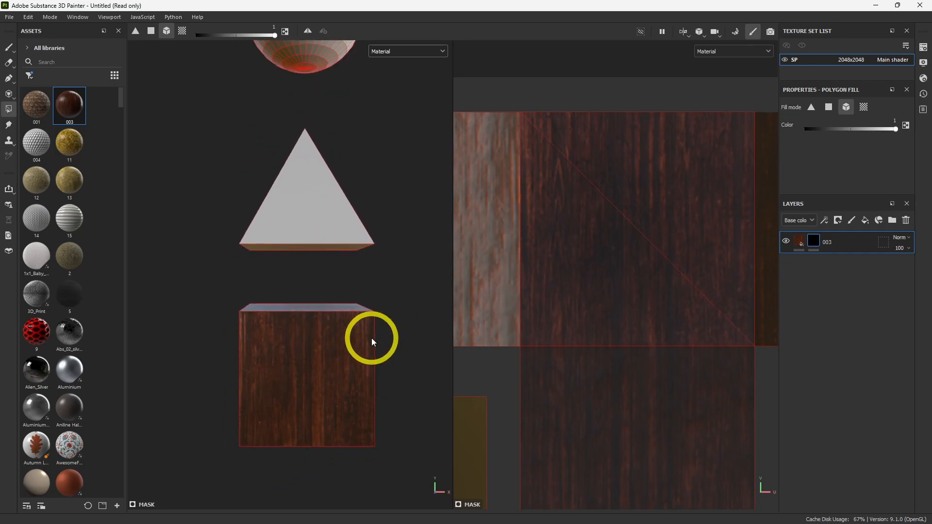
{"action": "left_click", "coordinate": [8, 47]}
{"action": "scroll", "coordinate": [359, 313], "scroll_direction": "down", "scroll_amount": 1}
{"action": "scroll", "coordinate": [356, 359], "scroll_direction": "down", "scroll_amount": 2}
{"action": "scroll", "coordinate": [342, 376], "scroll_direction": "up", "scroll_amount": 2}
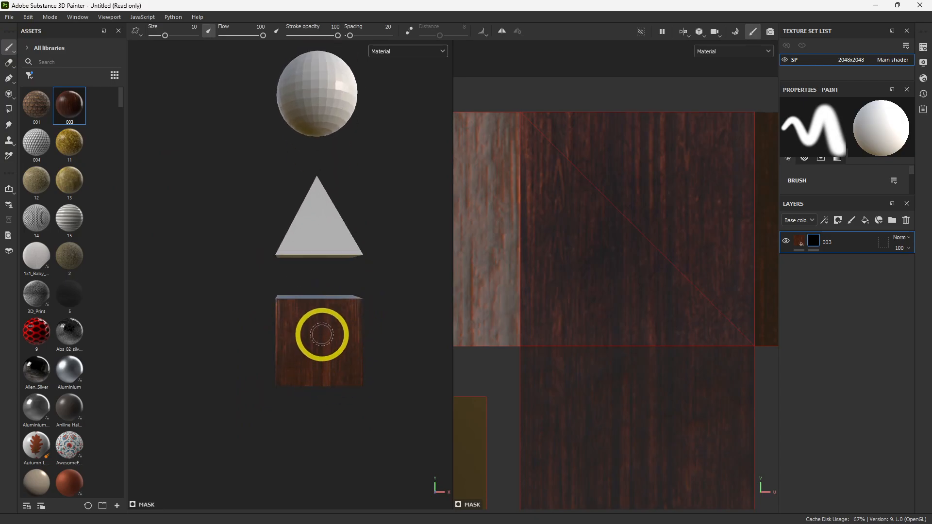
{"action": "scroll", "coordinate": [322, 335], "scroll_direction": "down", "scroll_amount": 1}
{"action": "scroll", "coordinate": [322, 334], "scroll_direction": "down", "scroll_amount": 1}
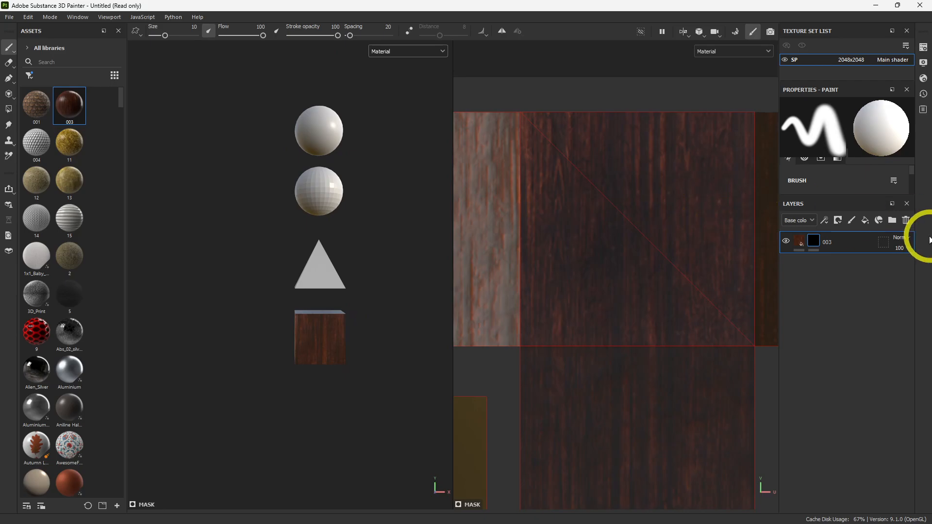
Remove the black mask from layer 003.
{"action": "right_click", "coordinate": [815, 239]}
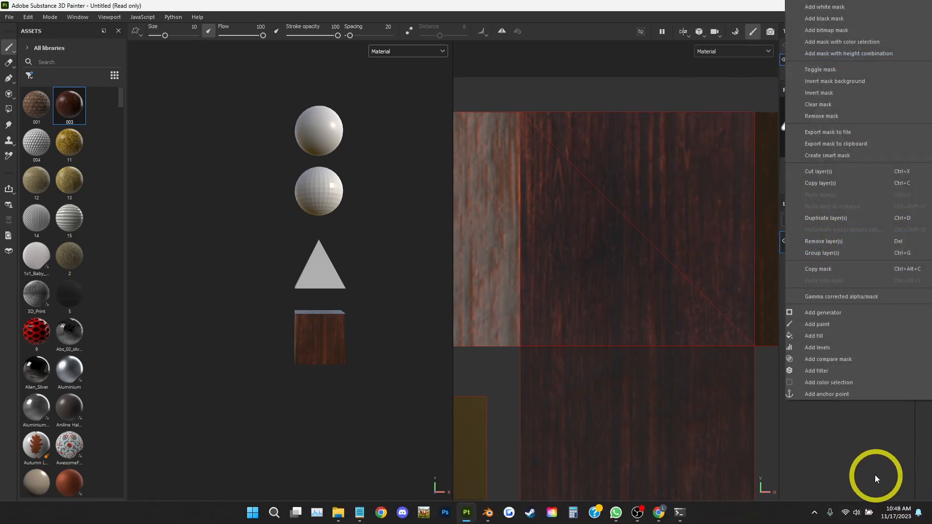
{"action": "left_click", "coordinate": [875, 479]}
{"action": "right_click", "coordinate": [815, 239]}
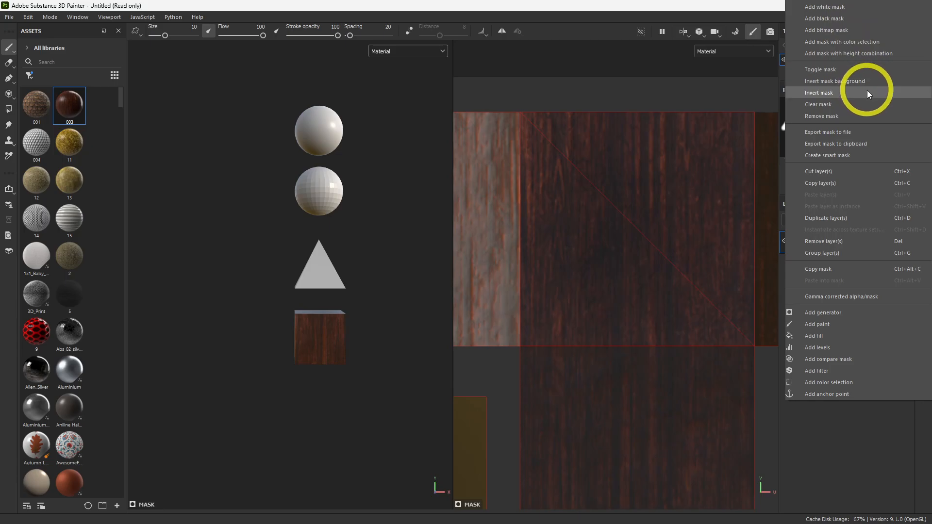
{"action": "left_click", "coordinate": [818, 116]}
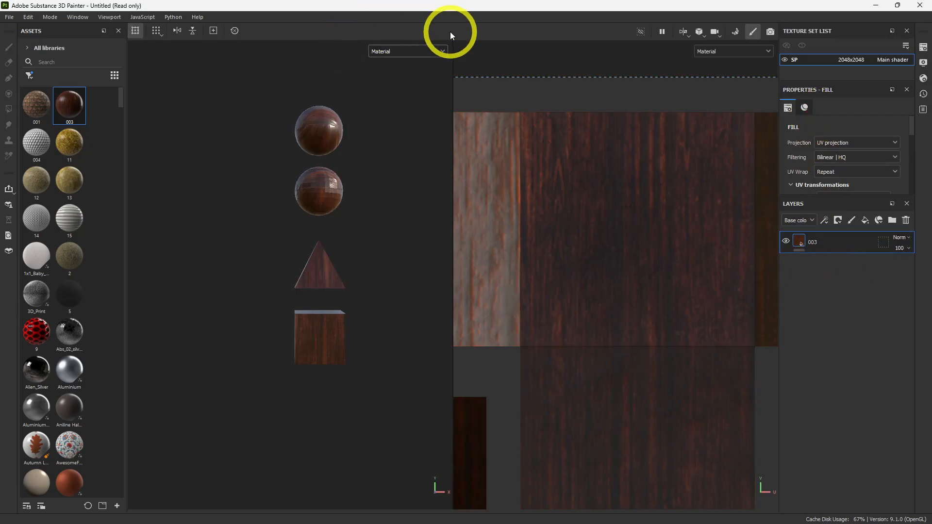
Exclude the smooth sphere, faceted sphere and pyramid from layer 003 with its geometry mask, keeping only the cube, and return to the layer's fill.
{"action": "scroll", "coordinate": [620, 275], "scroll_direction": "down", "scroll_amount": 2}
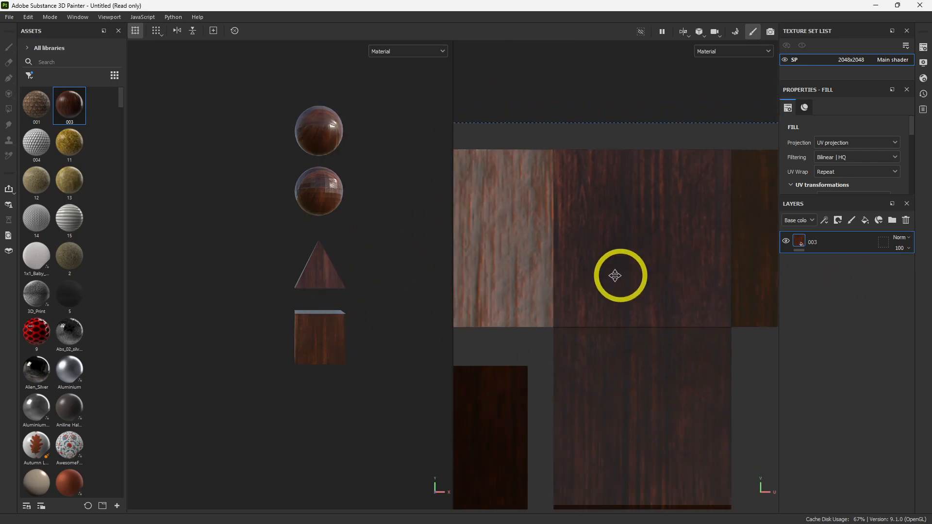
{"action": "scroll", "coordinate": [545, 260], "scroll_direction": "down", "scroll_amount": 10}
{"action": "scroll", "coordinate": [543, 394], "scroll_direction": "up", "scroll_amount": 3}
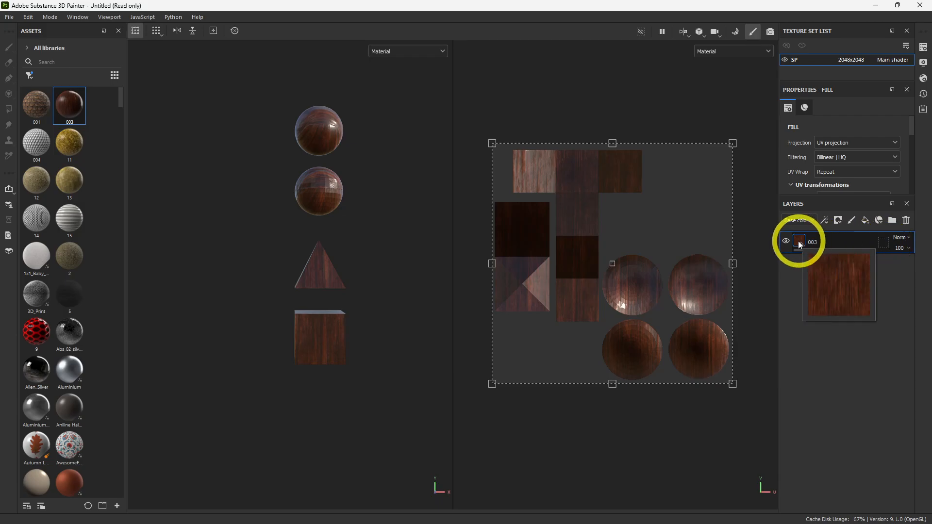
{"action": "left_click", "coordinate": [884, 242]}
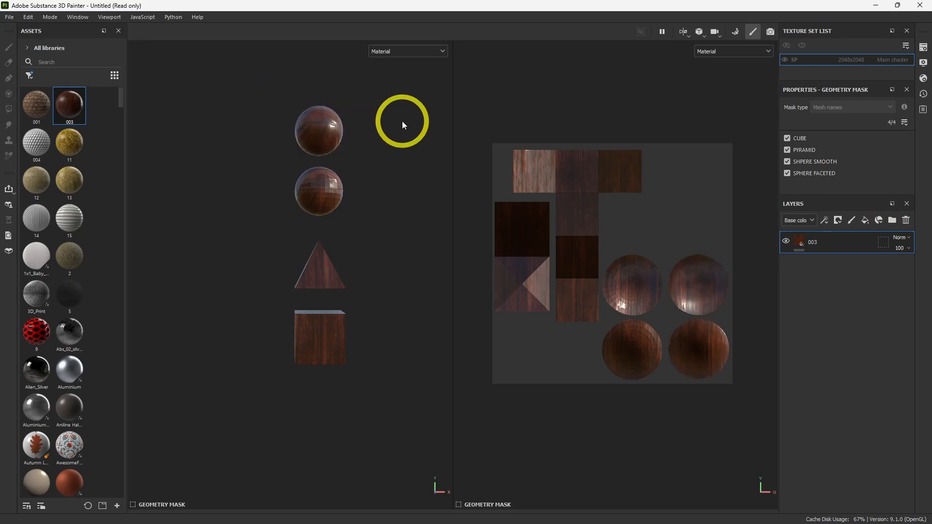
{"action": "left_click", "coordinate": [319, 130]}
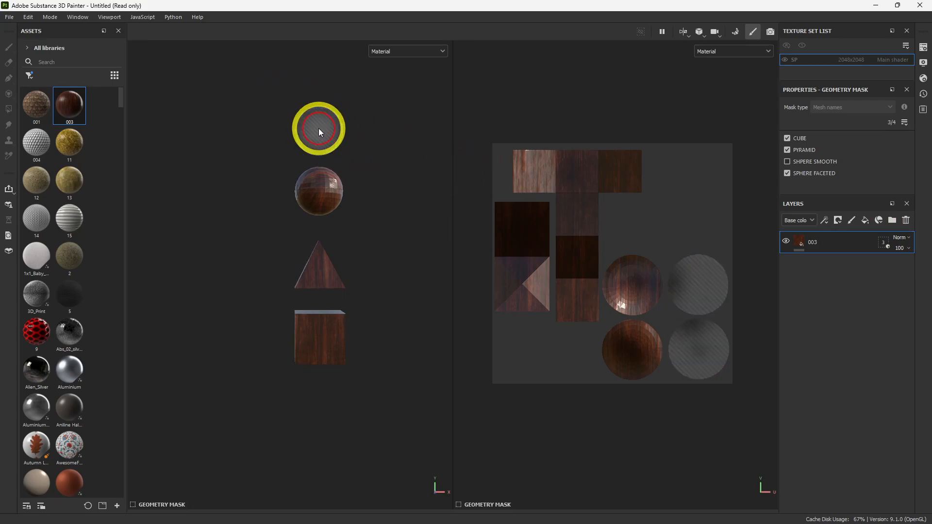
{"action": "left_click", "coordinate": [634, 292]}
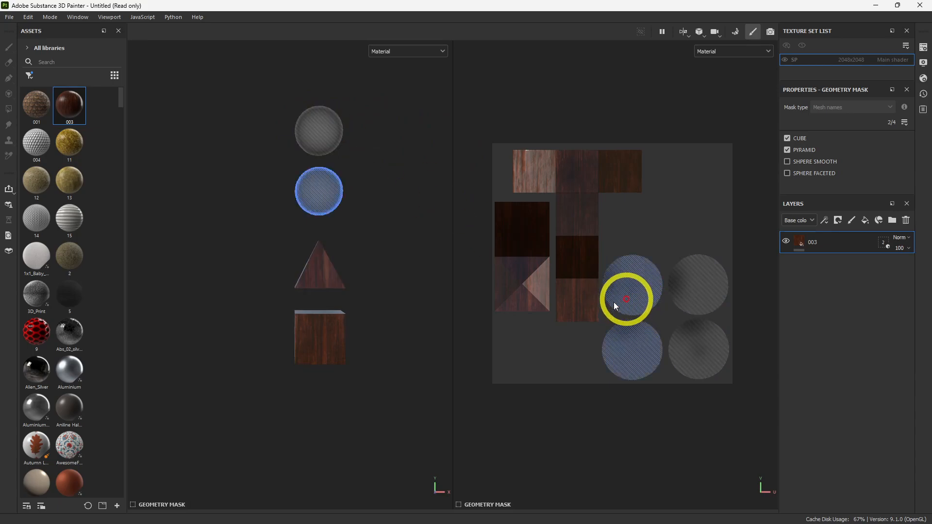
{"action": "left_click", "coordinate": [336, 267]}
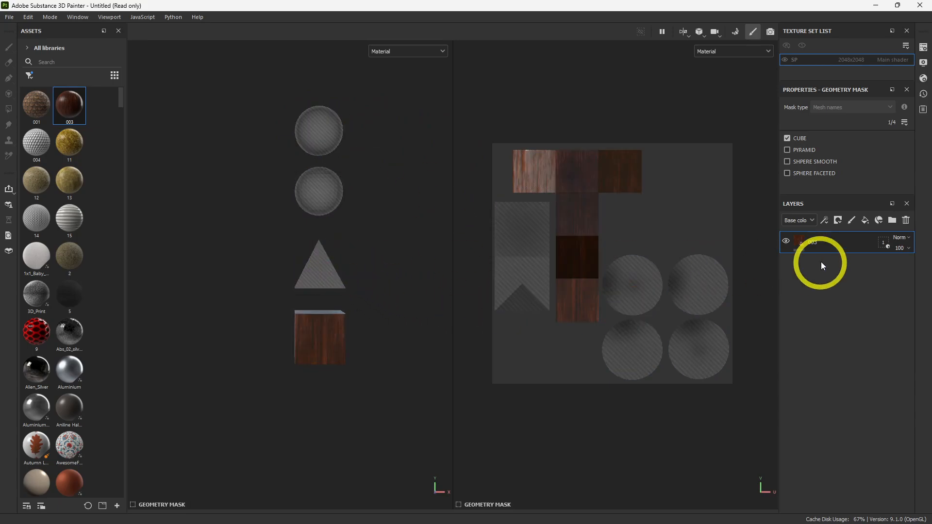
{"action": "left_click", "coordinate": [798, 242]}
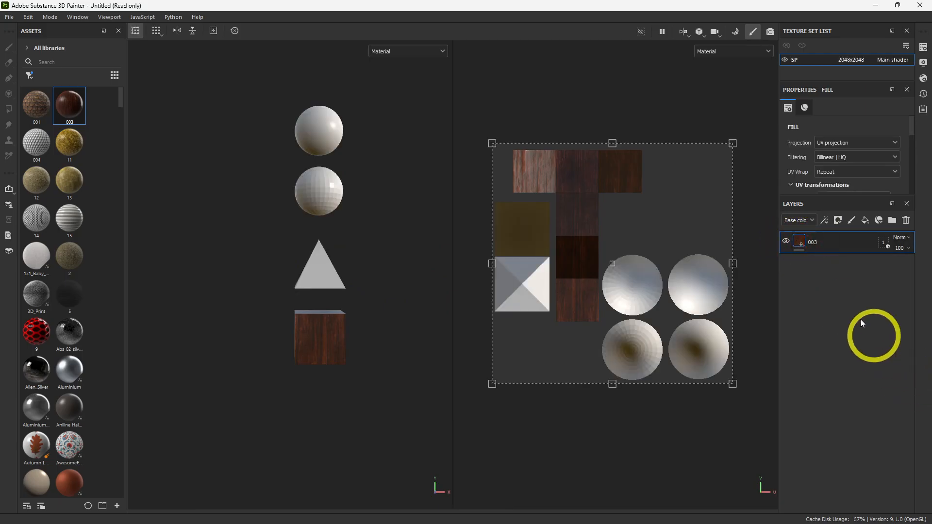
Review layer 003's geometry mask and examine the masked material on the four objects in the 3D view.
{"action": "left_click", "coordinate": [883, 242]}
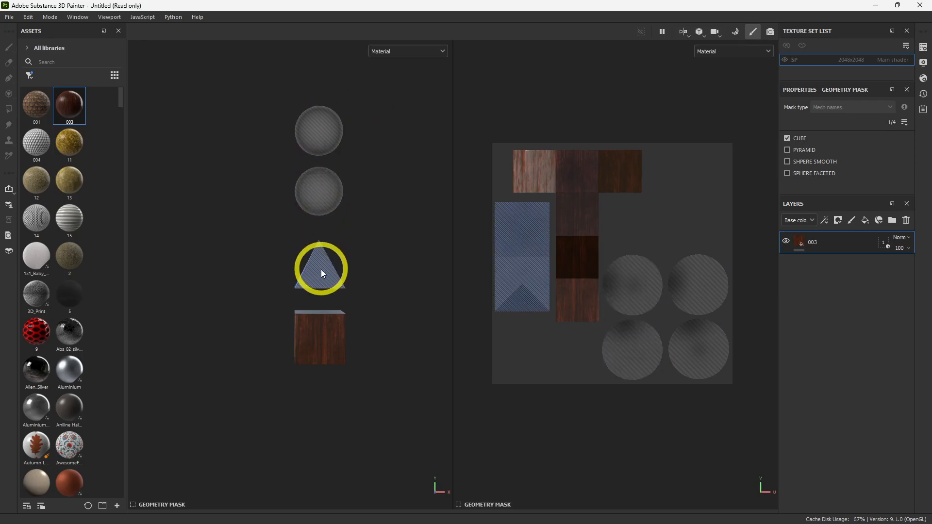
{"action": "left_click", "coordinate": [798, 243]}
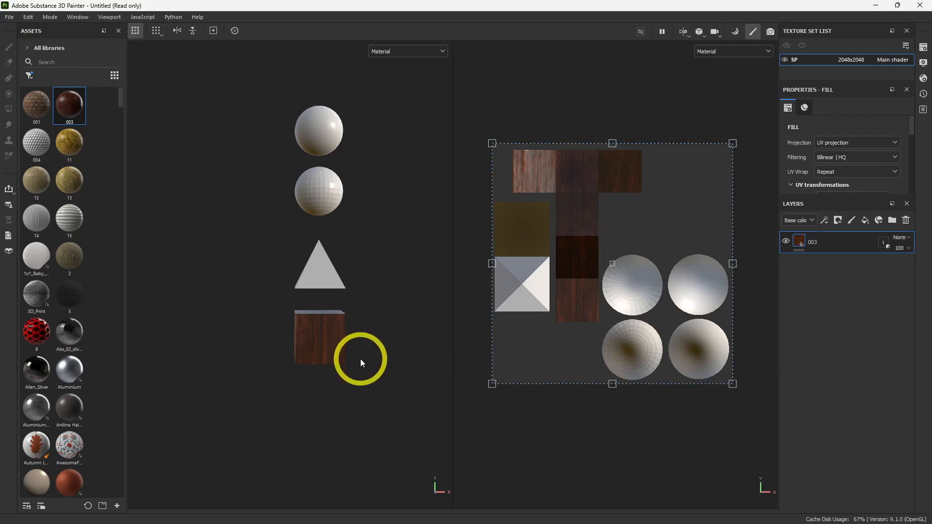
{"action": "scroll", "coordinate": [357, 372], "scroll_direction": "up", "scroll_amount": 2}
{"action": "scroll", "coordinate": [362, 233], "scroll_direction": "down", "scroll_amount": 2}
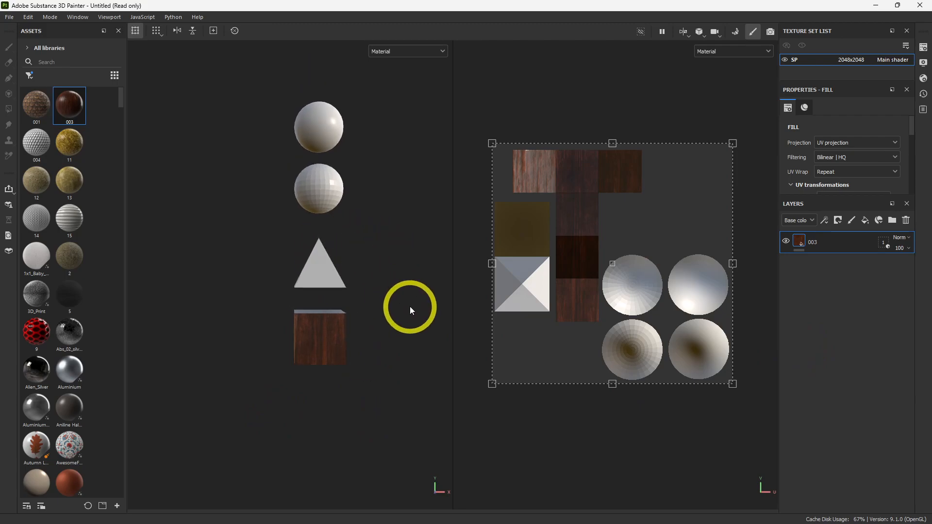
{"action": "scroll", "coordinate": [378, 290], "scroll_direction": "up", "scroll_amount": 2}
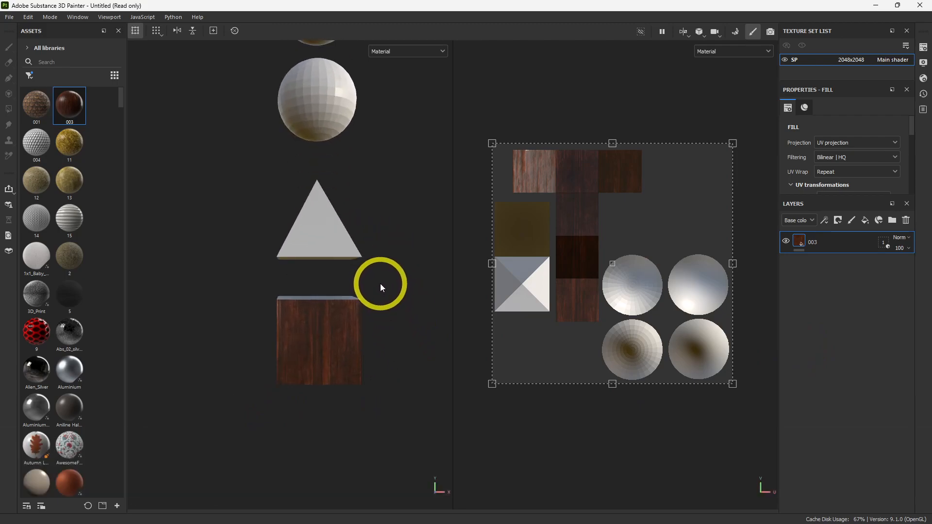
{"action": "scroll", "coordinate": [415, 274], "scroll_direction": "up", "scroll_amount": 1}
{"action": "middle_click_drag", "start_coordinate": [415, 274], "coordinate": [408, 346], "text": "alt"}
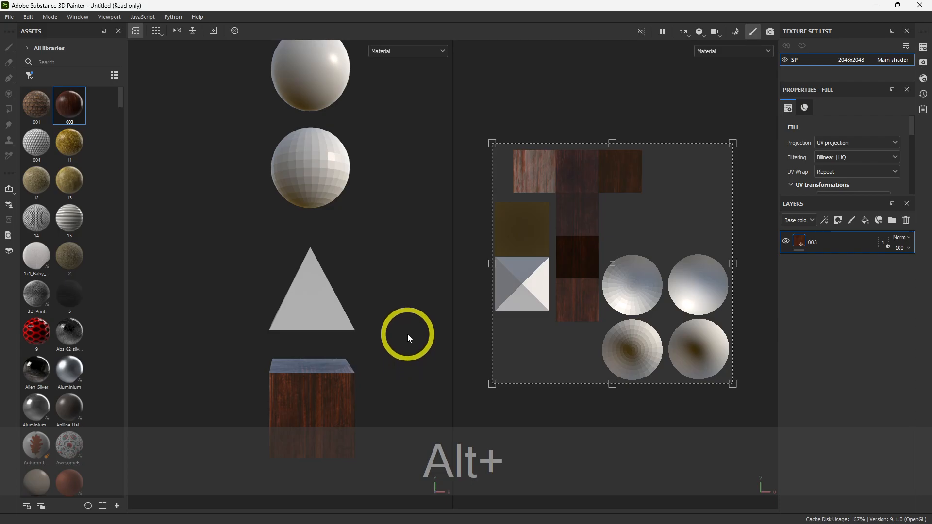
Add the Car Iridescent Paint material as a new fill layer below layer 003.
{"action": "scroll", "coordinate": [51, 335], "scroll_direction": "down", "scroll_amount": 8}
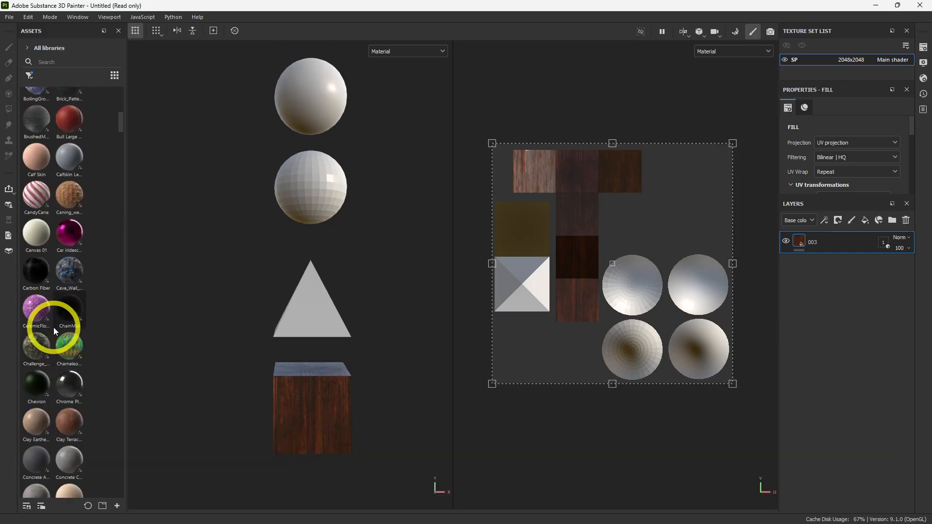
{"action": "mouse_move", "coordinate": [62, 237]}
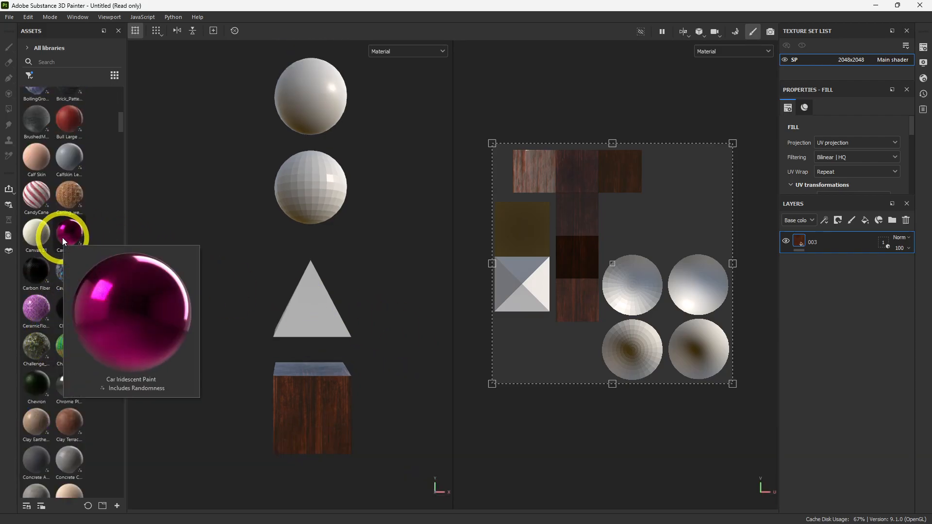
{"action": "mouse_move", "coordinate": [62, 237]}
{"action": "left_mouse_down"}
{"action": "mouse_move", "coordinate": [697, 299]}
{"action": "mouse_move", "coordinate": [806, 293]}
{"action": "left_mouse_up"}
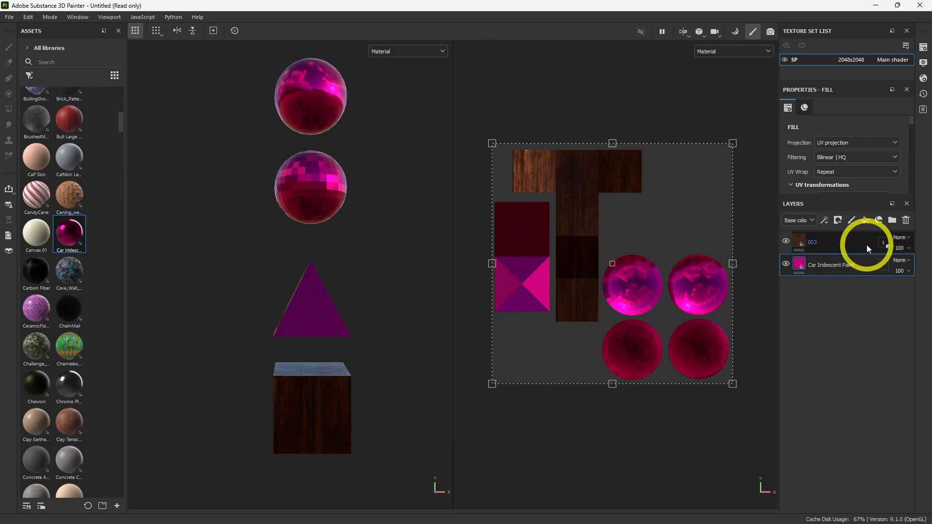
Try placing layer 003 below the Car Iridescent Paint layer, and restore the original layer order.
{"action": "left_click_drag", "start_coordinate": [866, 243], "coordinate": [869, 307]}
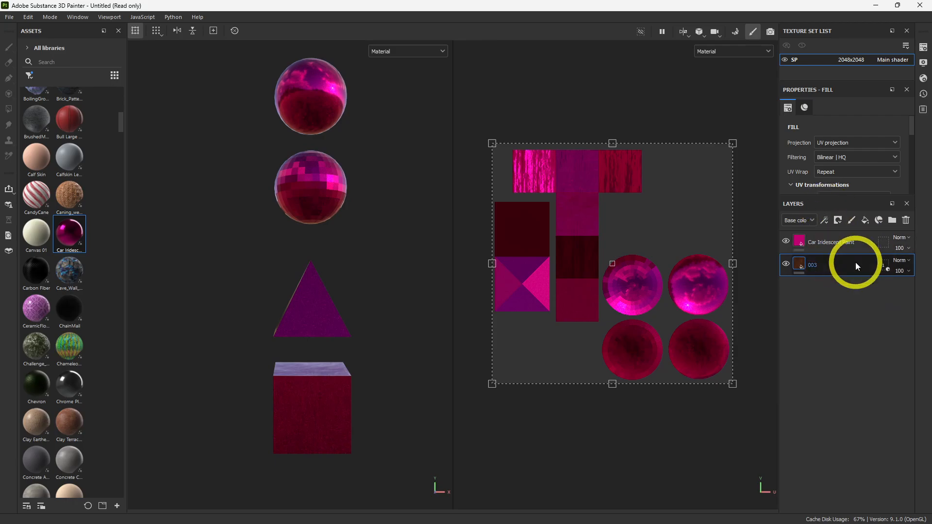
{"action": "mouse_move", "coordinate": [861, 239]}
{"action": "left_mouse_down"}
{"action": "mouse_move", "coordinate": [796, 267]}
{"action": "mouse_move", "coordinate": [844, 254]}
{"action": "left_mouse_up"}
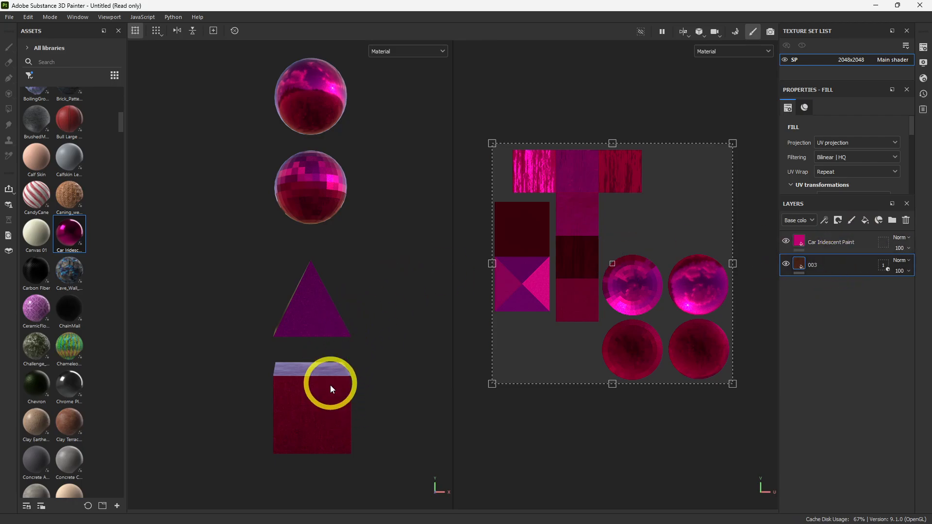
{"action": "left_click_drag", "start_coordinate": [852, 238], "coordinate": [849, 302]}
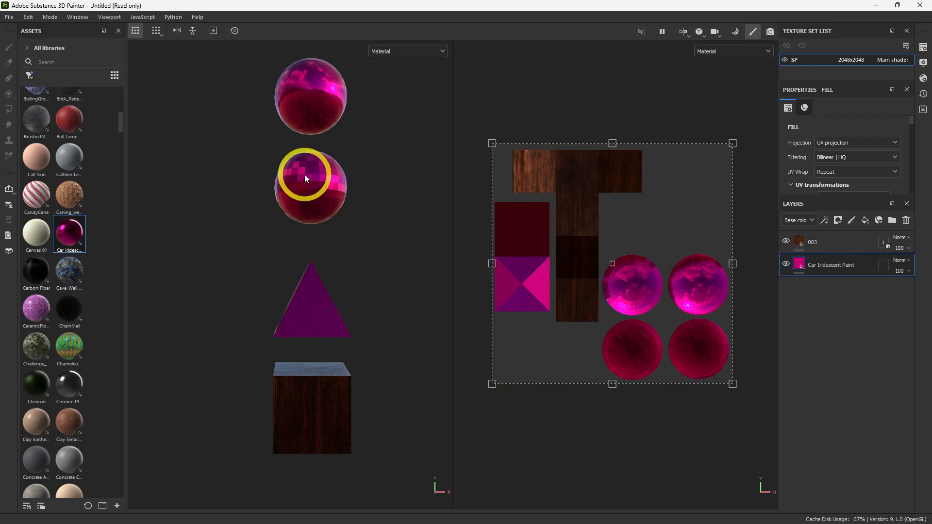
Exclude the cube, pyramid and smooth sphere from the Car Iridescent Paint layer's geometry mask, keeping only the faceted sphere.
{"action": "scroll", "coordinate": [345, 444], "scroll_direction": "up", "scroll_amount": 1}
{"action": "scroll", "coordinate": [344, 447], "scroll_direction": "up", "scroll_amount": 5}
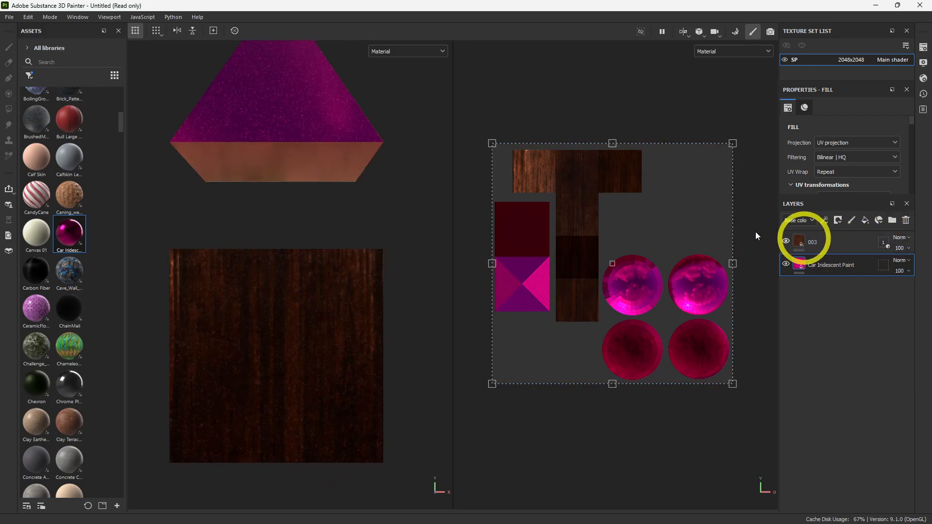
{"action": "mouse_move", "coordinate": [864, 255]}
{"action": "left_mouse_down"}
{"action": "mouse_move", "coordinate": [852, 271]}
{"action": "mouse_move", "coordinate": [850, 320]}
{"action": "mouse_move", "coordinate": [854, 311]}
{"action": "left_mouse_up"}
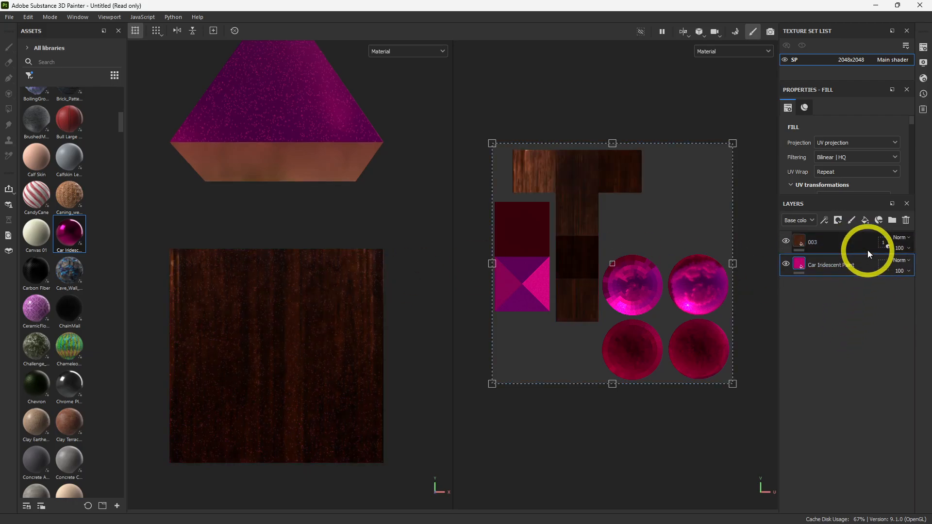
{"action": "scroll", "coordinate": [313, 350], "scroll_direction": "down", "scroll_amount": 6}
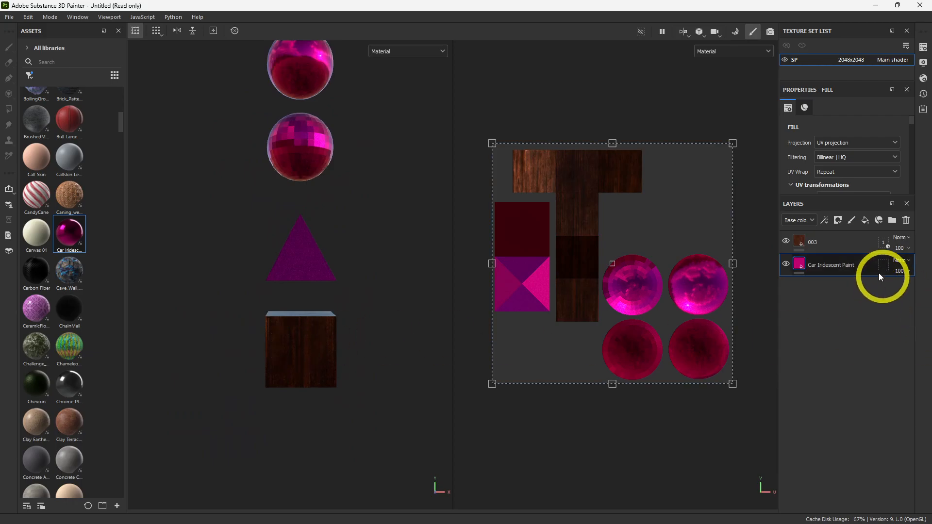
{"action": "scroll", "coordinate": [397, 238], "scroll_direction": "up", "scroll_amount": 2}
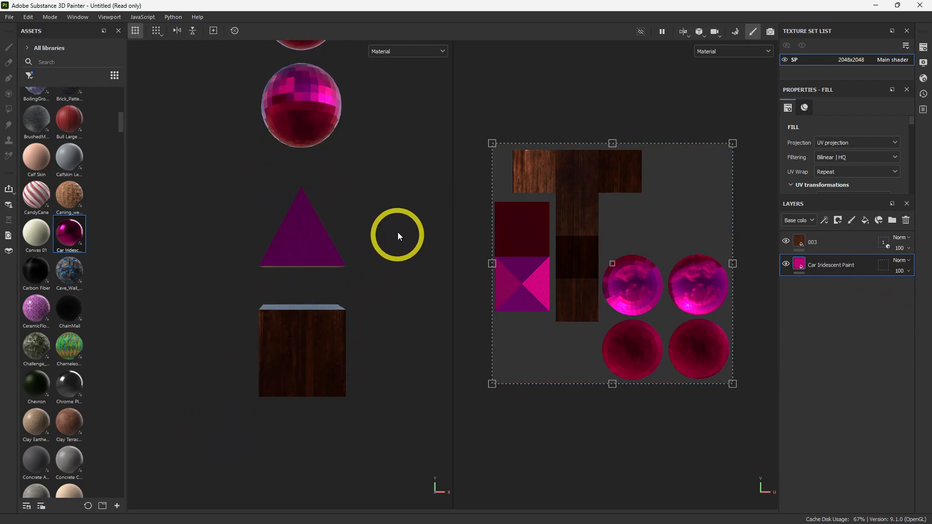
{"action": "left_click_drag", "start_coordinate": [394, 214], "coordinate": [387, 285], "text": "alt"}
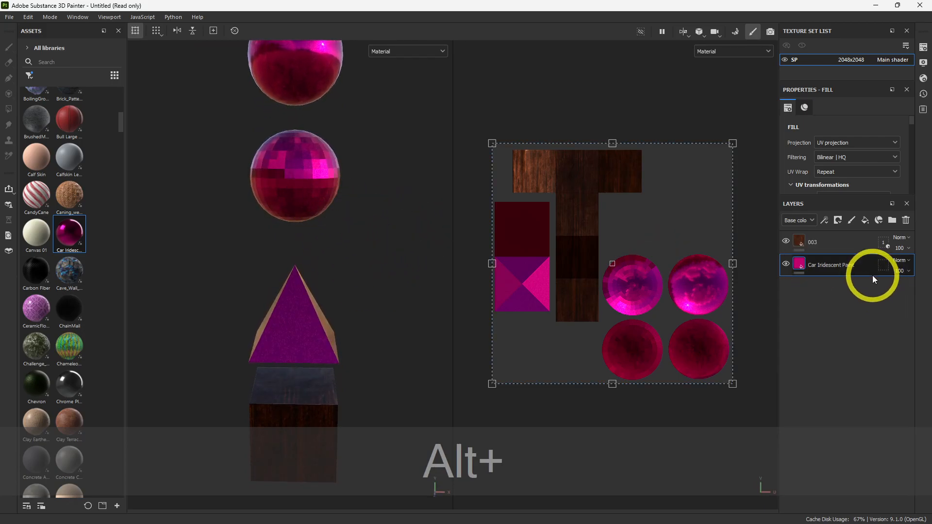
{"action": "left_click", "coordinate": [884, 267]}
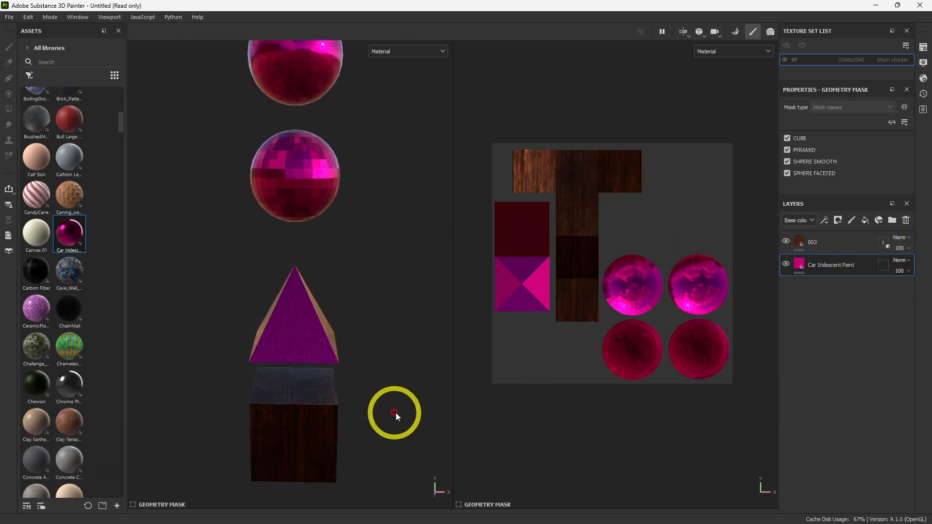
{"action": "left_click", "coordinate": [298, 430]}
{"action": "left_click", "coordinate": [312, 338]}
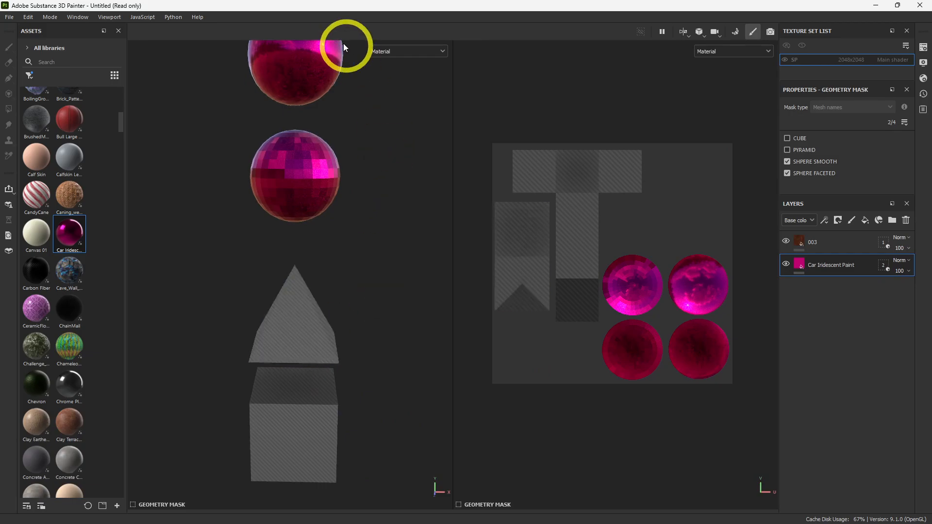
{"action": "left_click", "coordinate": [313, 56]}
{"action": "left_click", "coordinate": [798, 262]}
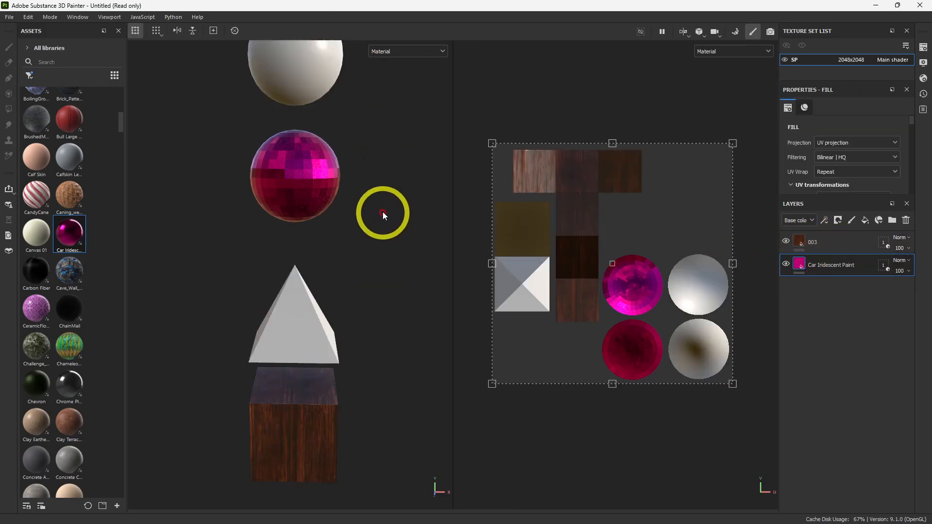
Add the CandyCane material as a new fill layer below the Car Iridescent Paint layer.
{"action": "mouse_move", "coordinate": [385, 199]}
{"action": "left_mouse_down", "text": "alt"}
{"action": "mouse_move", "coordinate": [388, 246]}
{"action": "mouse_move", "coordinate": [422, 220]}
{"action": "mouse_move", "coordinate": [395, 199]}
{"action": "mouse_move", "coordinate": [397, 212]}
{"action": "left_mouse_up", "text": "alt"}
{"action": "scroll", "coordinate": [91, 228], "scroll_direction": "up", "scroll_amount": 3}
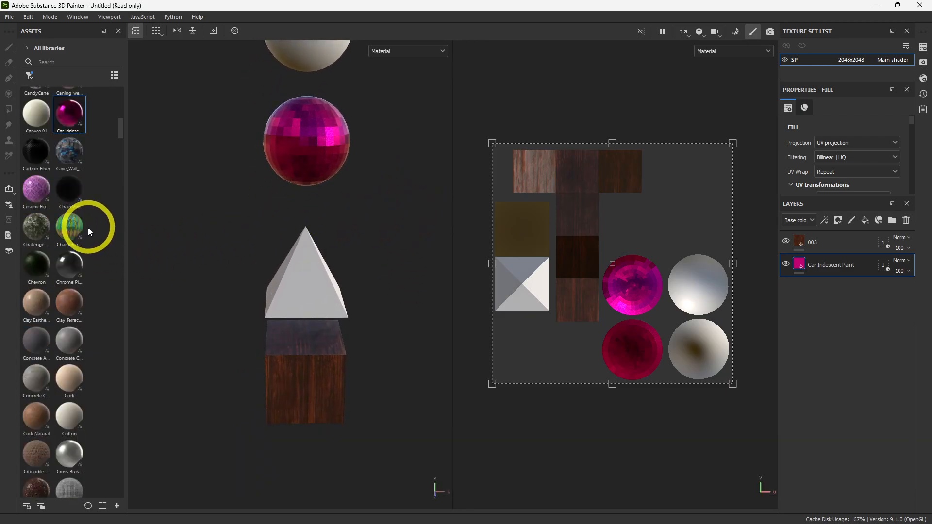
{"action": "scroll", "coordinate": [383, 263], "scroll_direction": "down", "scroll_amount": 2}
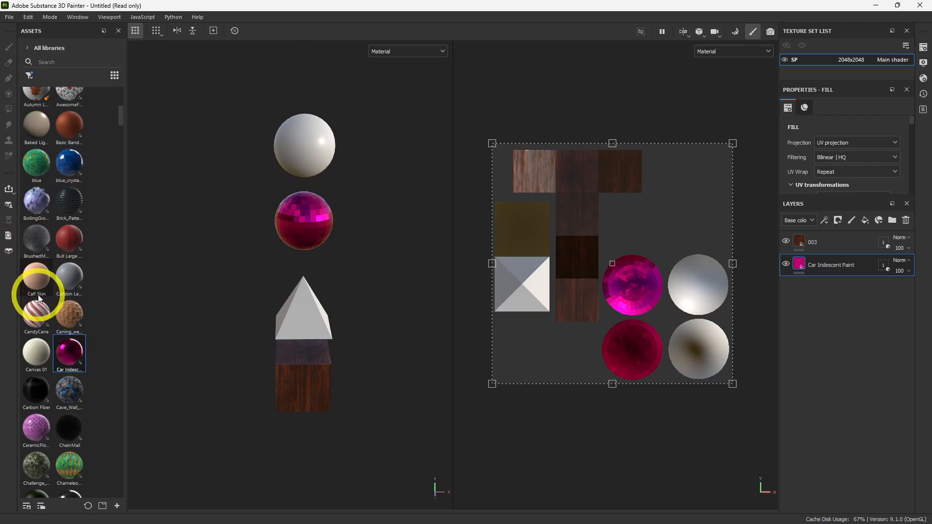
{"action": "left_click", "coordinate": [38, 314]}
{"action": "left_click_drag", "start_coordinate": [37, 314], "coordinate": [827, 324]}
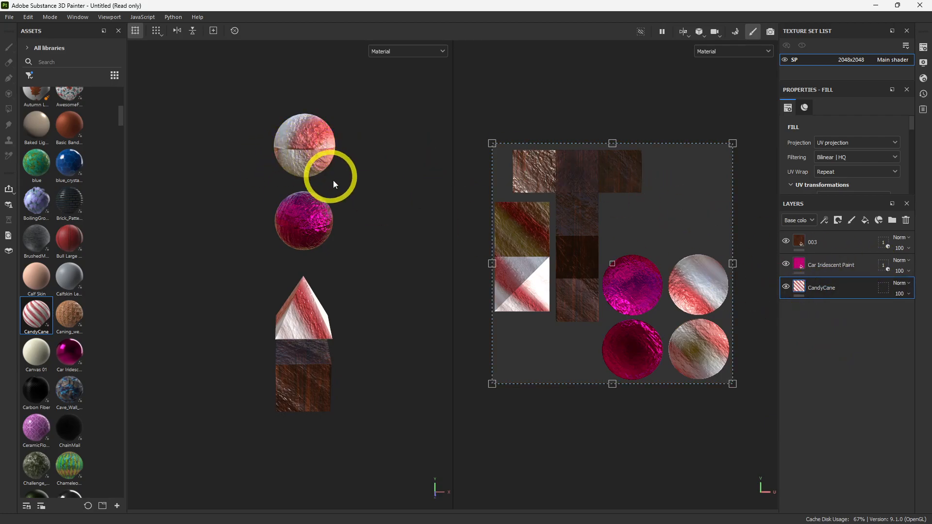
Exclude the cube, faceted sphere and smooth sphere from the CandyCane layer's geometry mask, keeping only the pyramid.
{"action": "scroll", "coordinate": [298, 357], "scroll_direction": "up", "scroll_amount": 5}
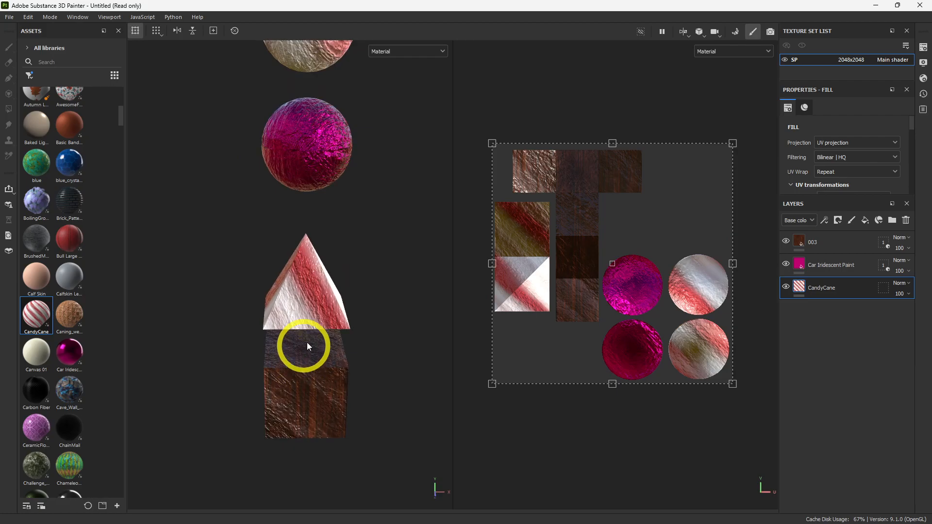
{"action": "scroll", "coordinate": [346, 343], "scroll_direction": "up", "scroll_amount": 1}
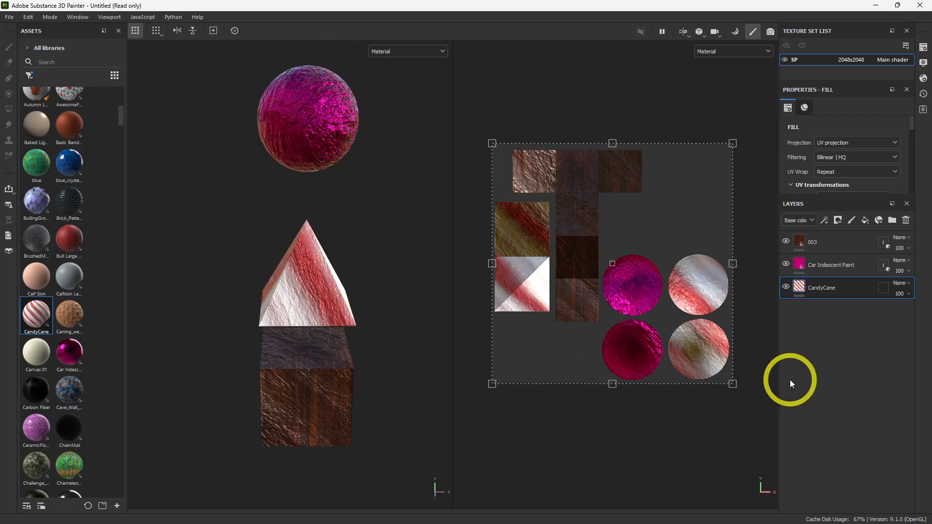
{"action": "left_click", "coordinate": [883, 288]}
{"action": "scroll", "coordinate": [351, 376], "scroll_direction": "down", "scroll_amount": 2}
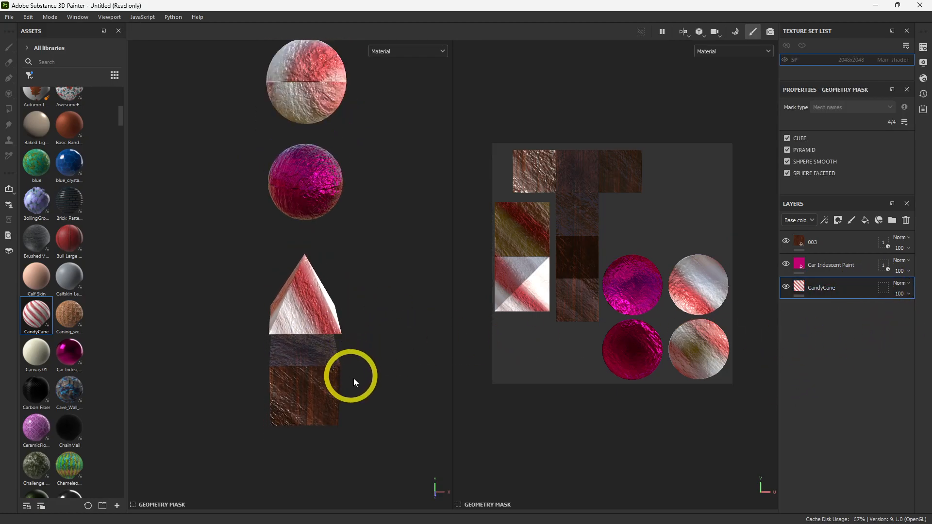
{"action": "left_click", "coordinate": [293, 404]}
{"action": "left_click", "coordinate": [306, 162]}
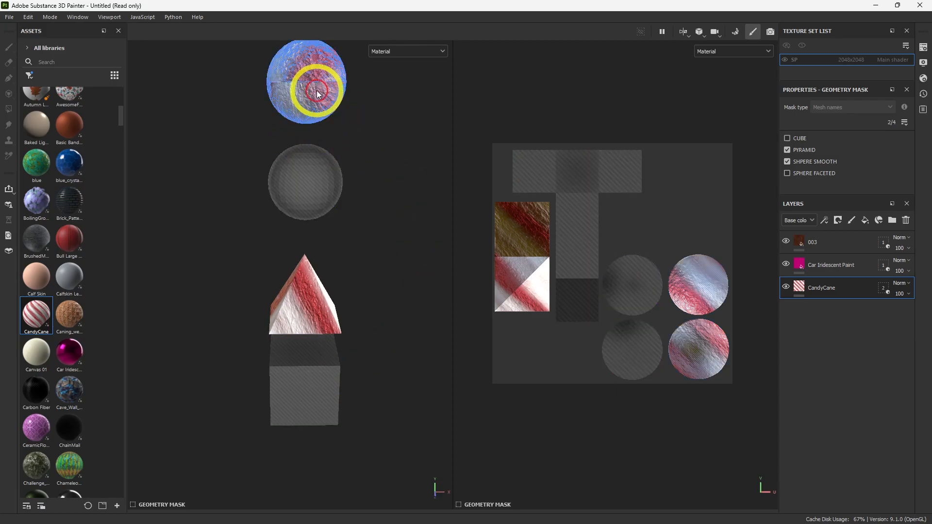
{"action": "left_click", "coordinate": [316, 91]}
{"action": "scroll", "coordinate": [390, 406], "scroll_direction": "up", "scroll_amount": 2}
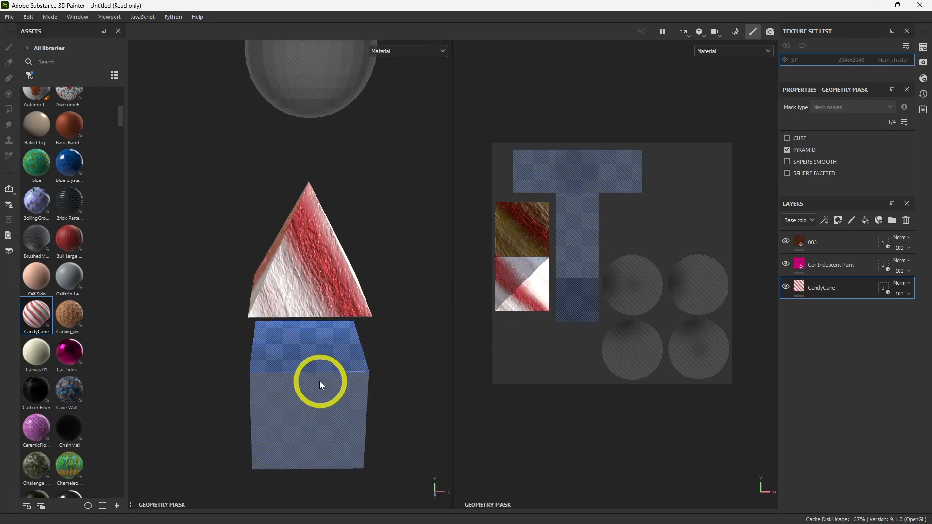
{"action": "mouse_move", "coordinate": [284, 358]}
{"action": "left_mouse_down", "text": "alt"}
{"action": "mouse_move", "coordinate": [422, 333]}
{"action": "mouse_move", "coordinate": [484, 375]}
{"action": "mouse_move", "coordinate": [319, 350]}
{"action": "mouse_move", "coordinate": [284, 364]}
{"action": "left_mouse_up", "text": "alt"}
{"action": "left_click", "coordinate": [799, 287]}
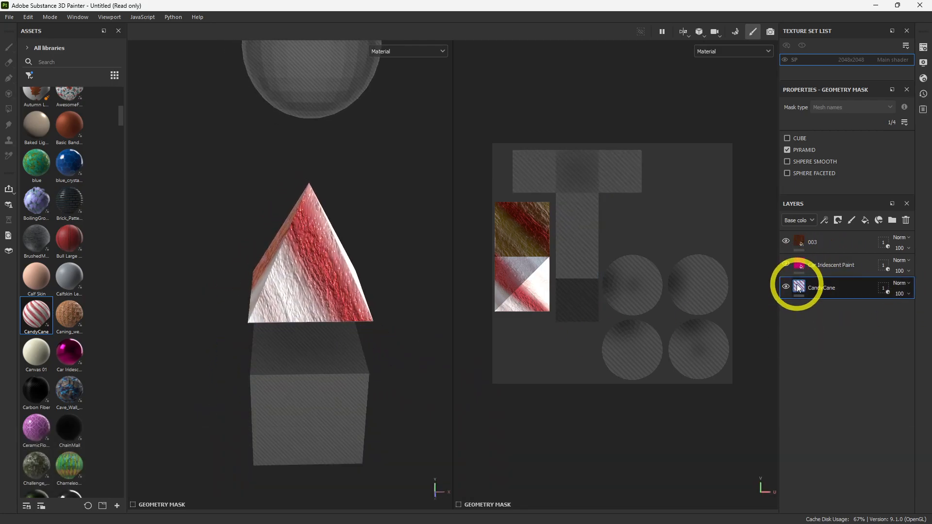
Scale down the CandyCane fill's UV projection frame so the stripes repeat more densely on the pyramid.
{"action": "left_click_drag", "start_coordinate": [219, 340], "coordinate": [366, 330], "text": "alt"}
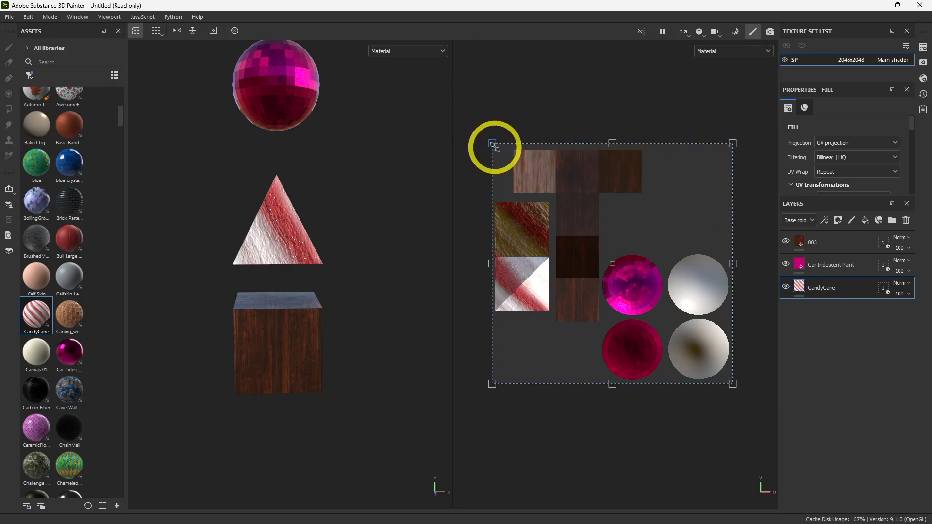
{"action": "left_click_drag", "start_coordinate": [494, 146], "coordinate": [511, 251], "text": "shift"}
{"action": "mouse_move", "coordinate": [546, 281]}
{"action": "left_mouse_down"}
{"action": "mouse_move", "coordinate": [519, 297]}
{"action": "mouse_move", "coordinate": [561, 287]}
{"action": "left_mouse_up"}
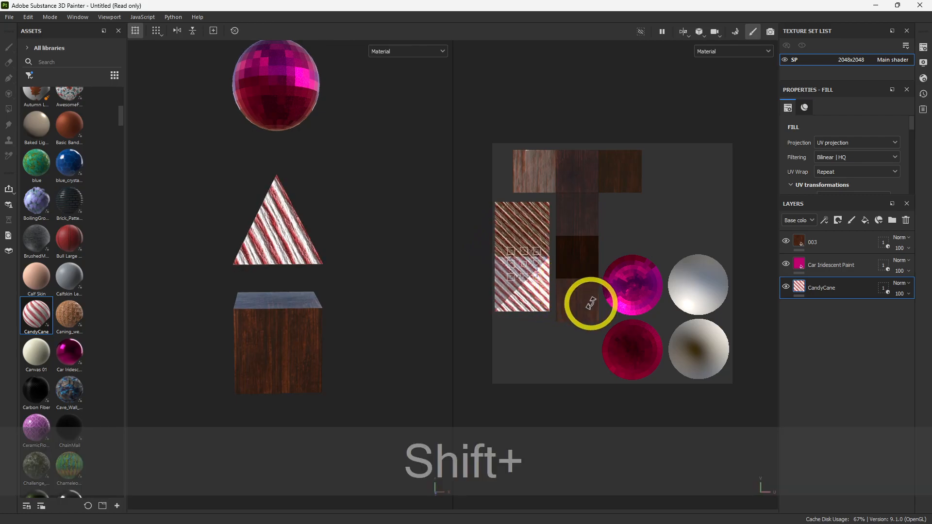
{"action": "scroll", "coordinate": [303, 175], "scroll_direction": "down", "scroll_amount": 2}
{"action": "middle_click_drag", "start_coordinate": [307, 144], "coordinate": [347, 224], "text": "alt"}
{"action": "mouse_move", "coordinate": [347, 224]}
{"action": "left_mouse_down", "text": "alt"}
{"action": "mouse_move", "coordinate": [316, 254]}
{"action": "mouse_move", "coordinate": [350, 238]}
{"action": "left_mouse_up", "text": "alt"}
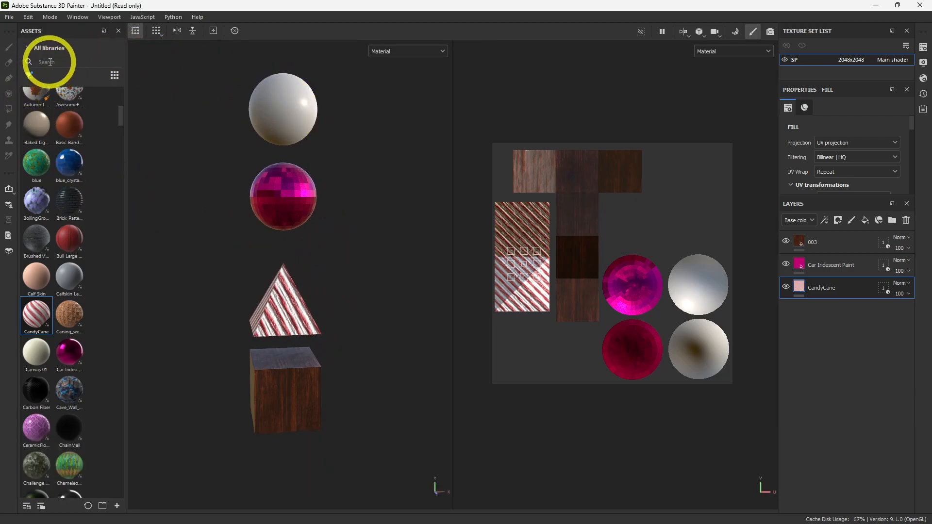
Search the material assets for "metal".
{"action": "left_click", "coordinate": [30, 76]}
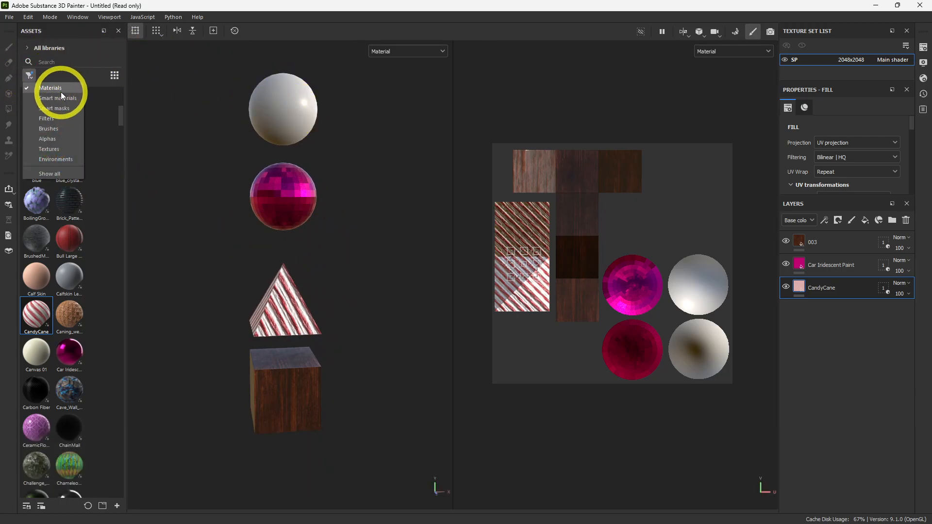
{"action": "left_click", "coordinate": [55, 60]}
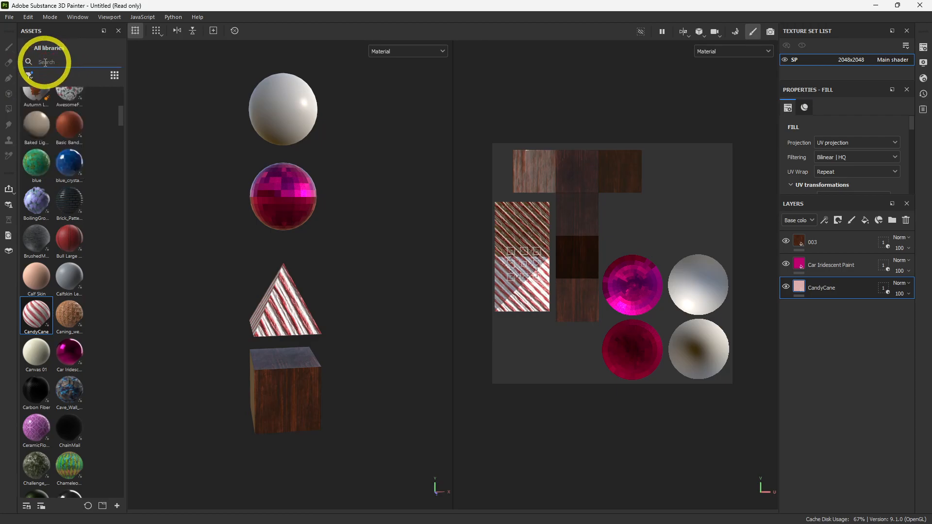
{"action": "type", "text": "me"}
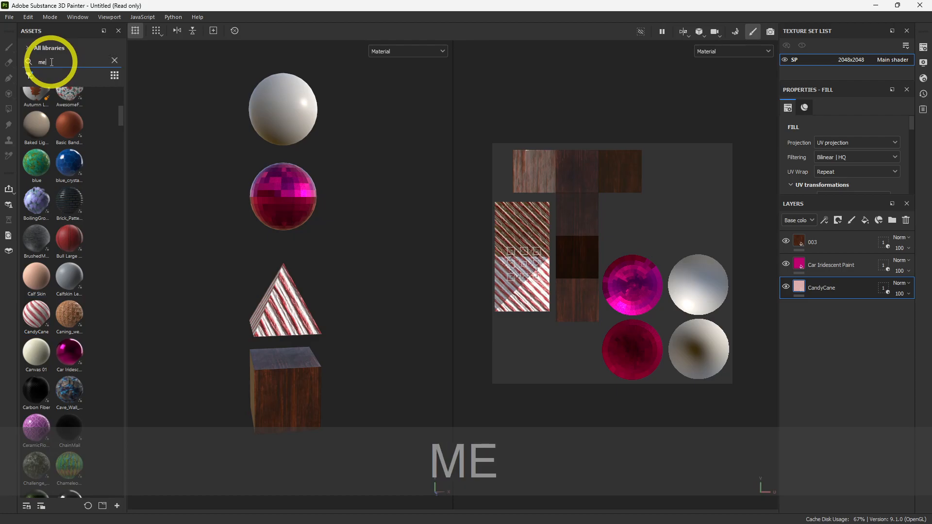
{"action": "type", "text": "tal"}
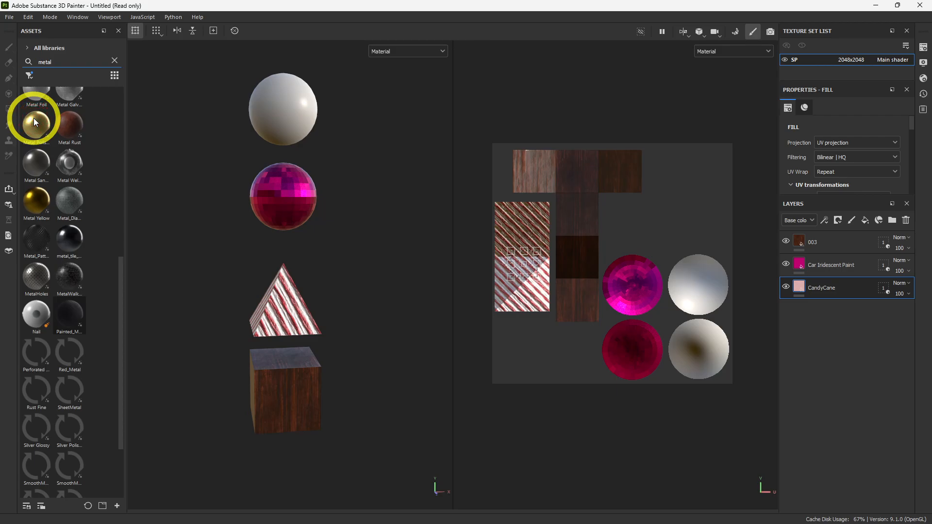
Add the Metal Polished material as a new fill layer below the CandyCane layer.
{"action": "left_click_drag", "start_coordinate": [36, 121], "coordinate": [831, 324]}
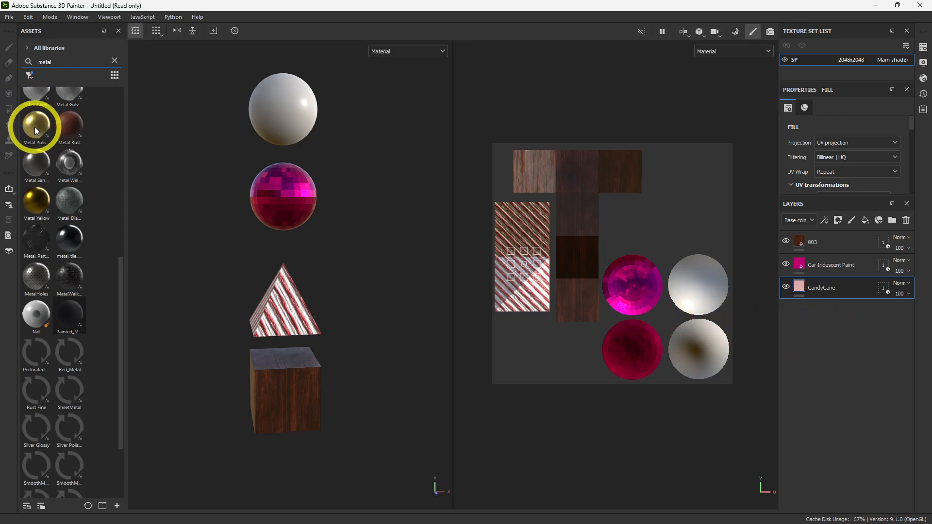
{"action": "left_click_drag", "start_coordinate": [34, 128], "coordinate": [831, 331]}
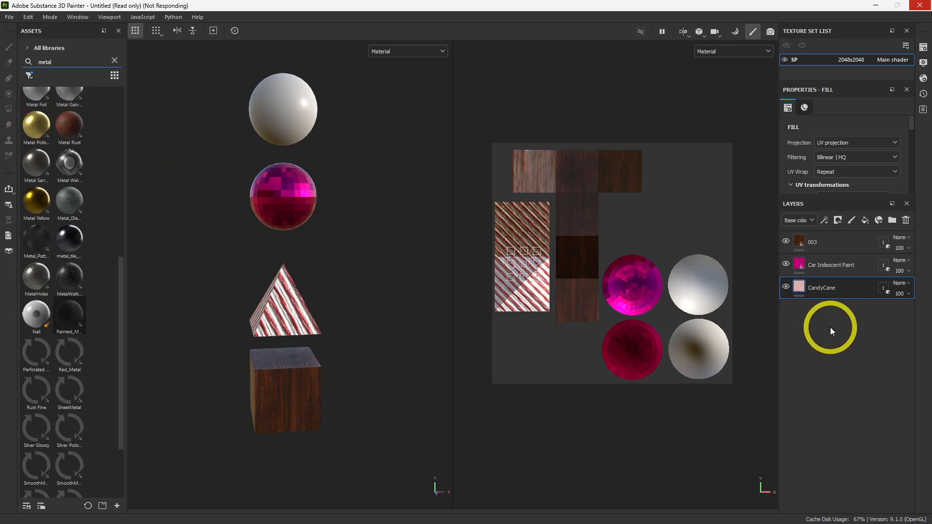
{"action": "scroll", "coordinate": [86, 190], "scroll_direction": "up", "scroll_amount": 5}
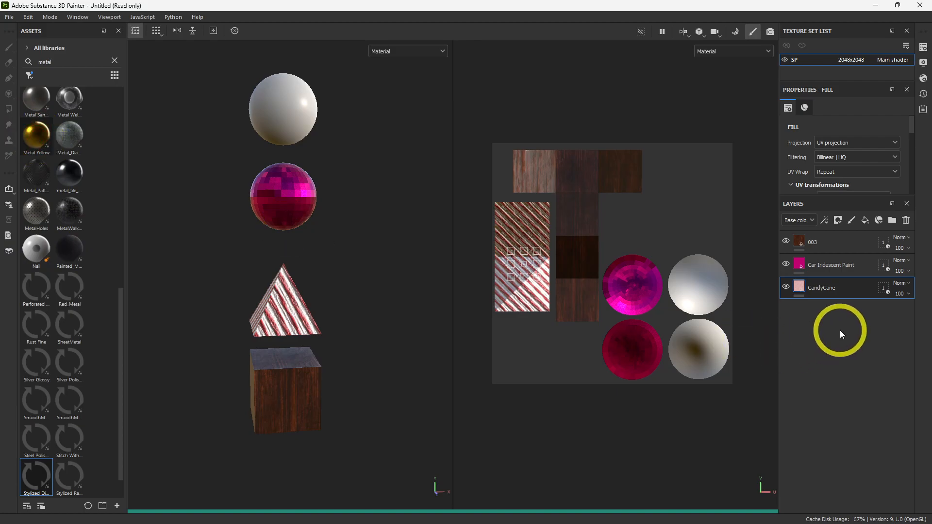
{"action": "left_click", "coordinate": [29, 133]}
{"action": "scroll", "coordinate": [42, 182], "scroll_direction": "down", "scroll_amount": 1}
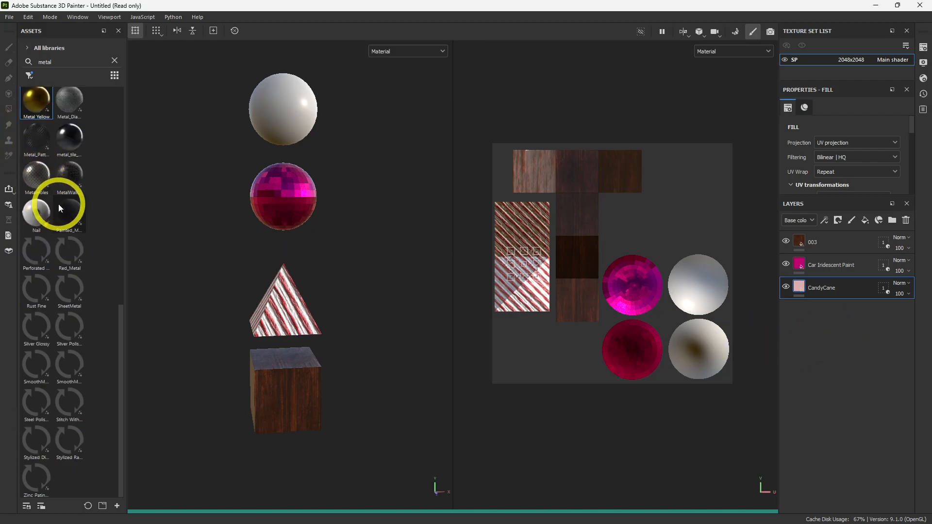
{"action": "mouse_move", "coordinate": [60, 205]}
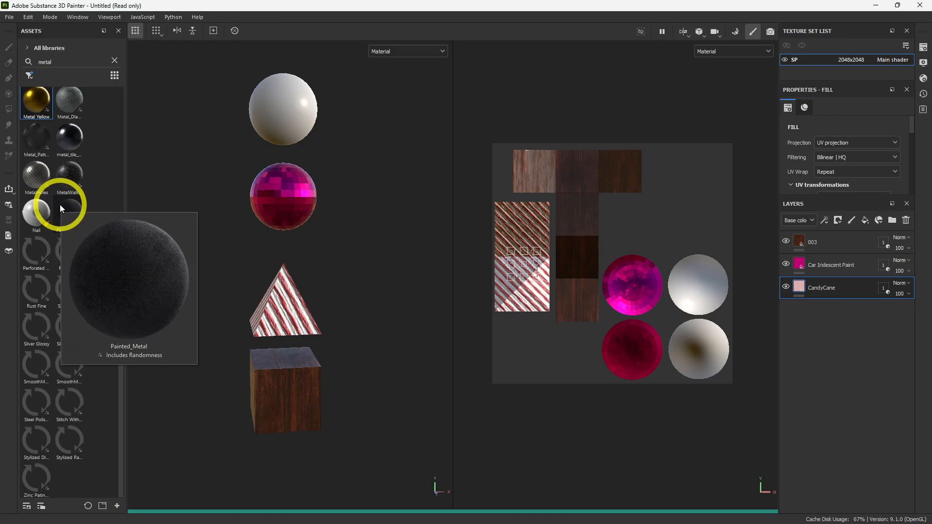
{"action": "key", "text": "ctrl+Down"}
{"action": "key", "text": "ctrl+Up"}
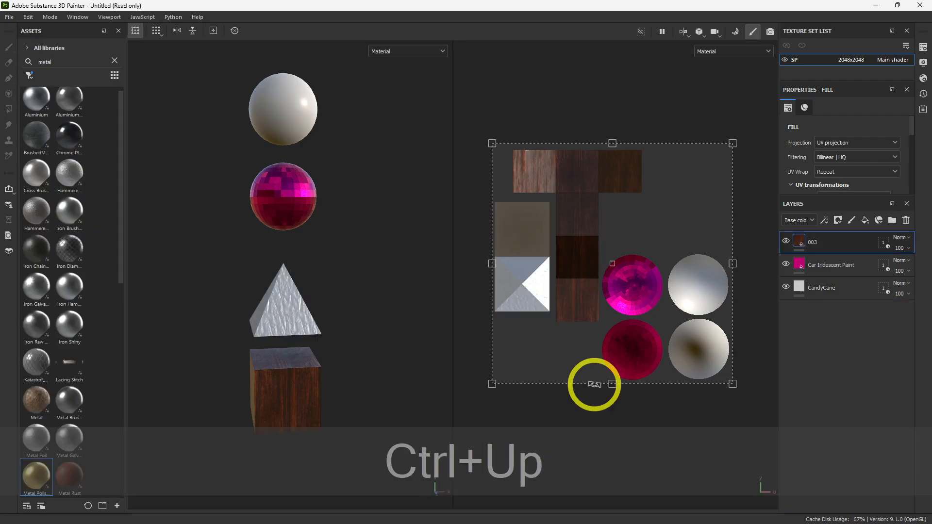
{"action": "mouse_move", "coordinate": [529, 523]}
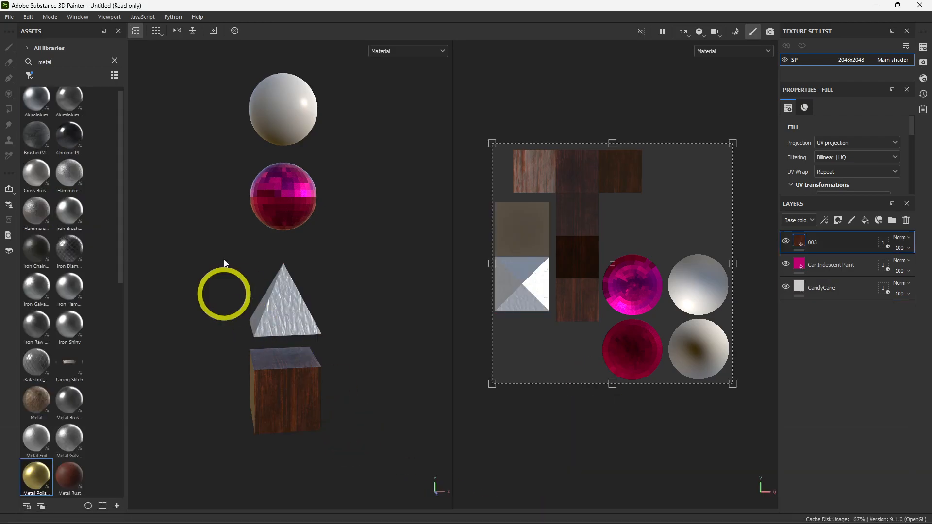
{"action": "left_click_drag", "start_coordinate": [35, 474], "coordinate": [820, 319]}
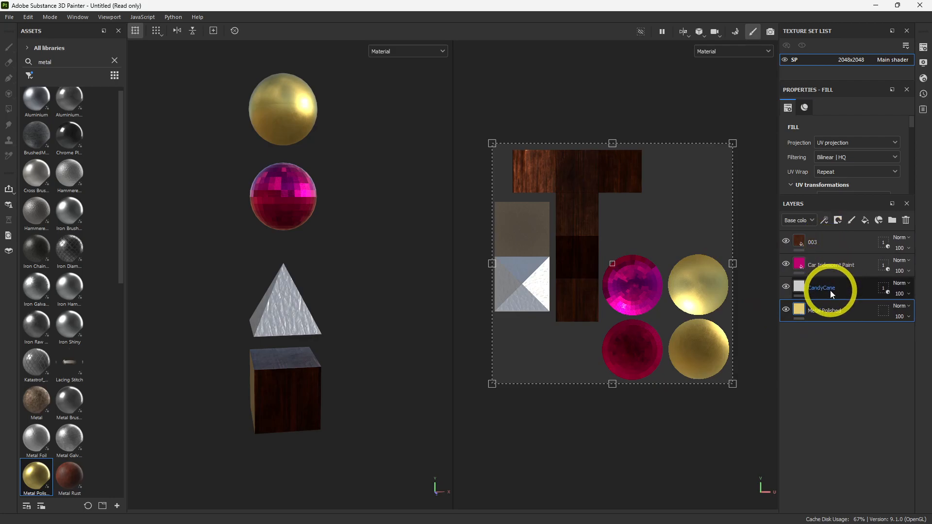
Hide the three other layers and exclude the cube, pyramid and faceted sphere from the Metal Polished geometry mask, keeping only the smooth sphere.
{"action": "left_click", "coordinate": [786, 241]}
{"action": "left_click", "coordinate": [786, 264]}
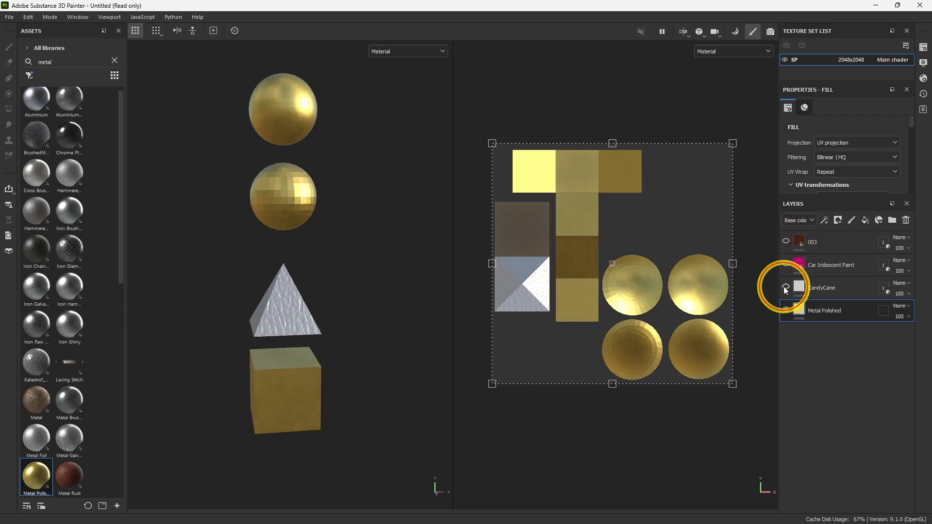
{"action": "left_click", "coordinate": [786, 287]}
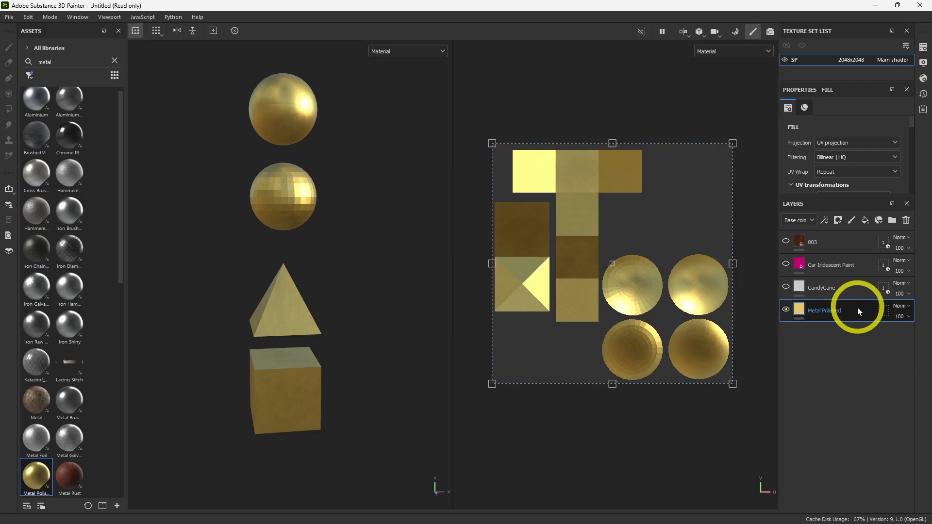
{"action": "left_click", "coordinate": [883, 313]}
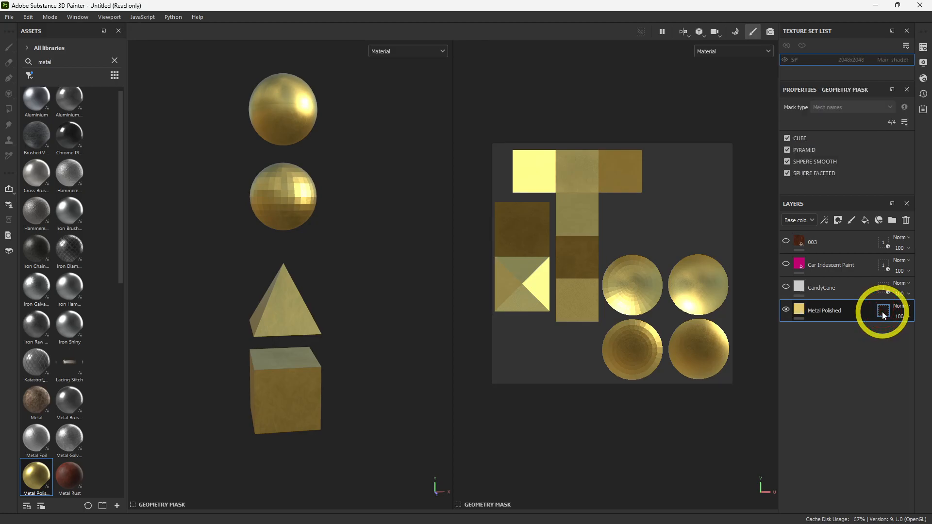
{"action": "left_click", "coordinate": [298, 395]}
{"action": "left_click", "coordinate": [291, 311]}
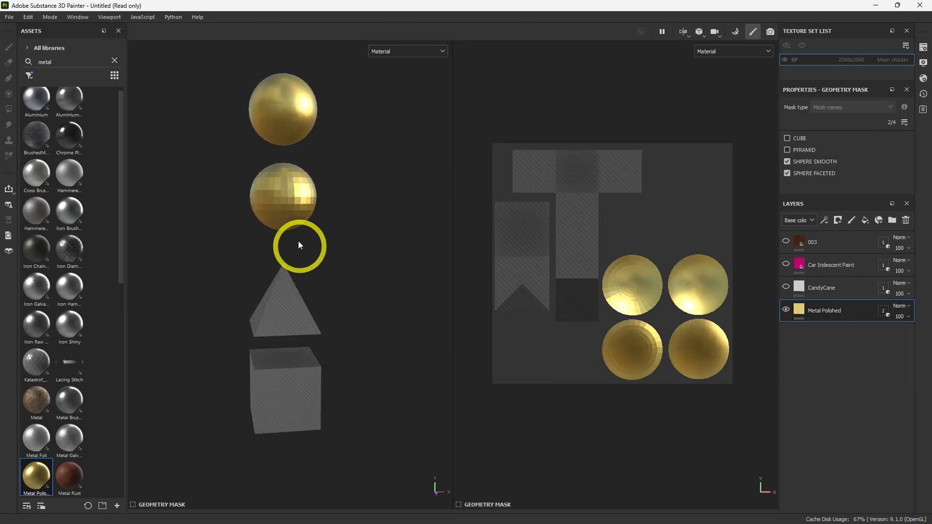
{"action": "left_click", "coordinate": [292, 203]}
{"action": "left_click", "coordinate": [799, 310]}
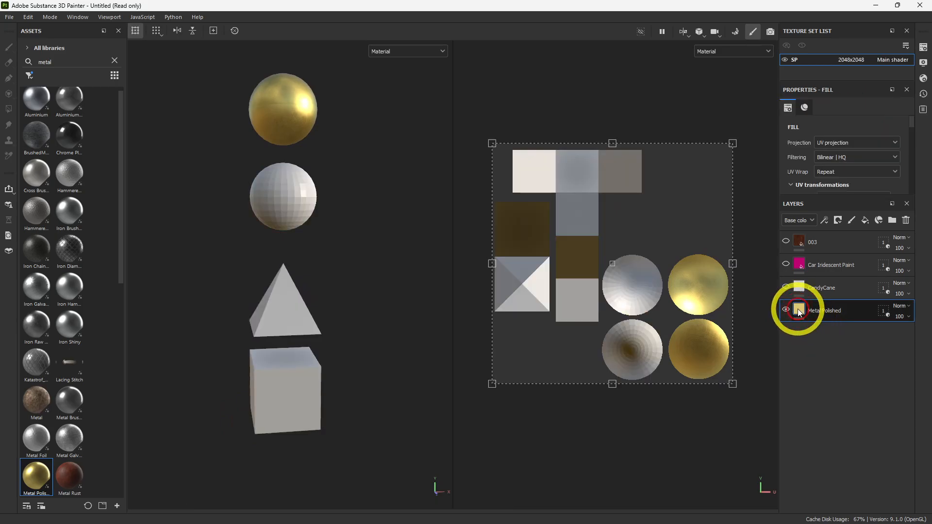
Make the CandyCane, Car Iridescent Paint and 003 layers visible again and inspect the materials on all four objects.
{"action": "left_click", "coordinate": [786, 286]}
{"action": "left_click", "coordinate": [786, 265]}
{"action": "left_click", "coordinate": [786, 243]}
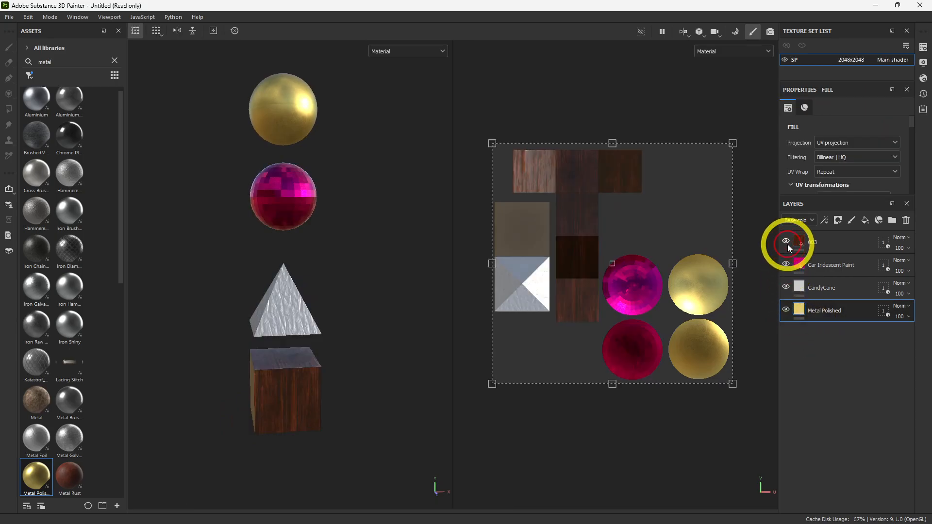
{"action": "left_click_drag", "start_coordinate": [383, 388], "coordinate": [313, 339], "text": "alt"}
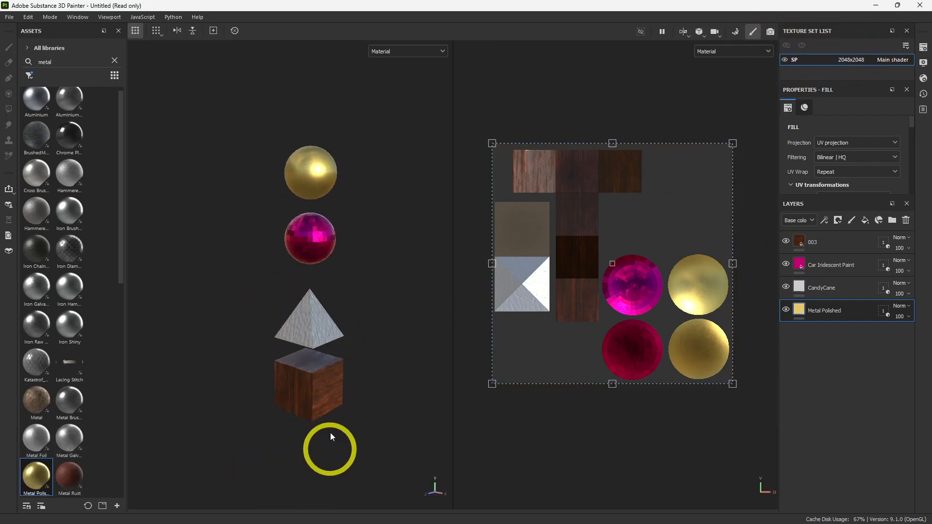
{"action": "scroll", "coordinate": [332, 439], "scroll_direction": "up", "scroll_amount": 4}
{"action": "scroll", "coordinate": [367, 280], "scroll_direction": "down", "scroll_amount": 3}
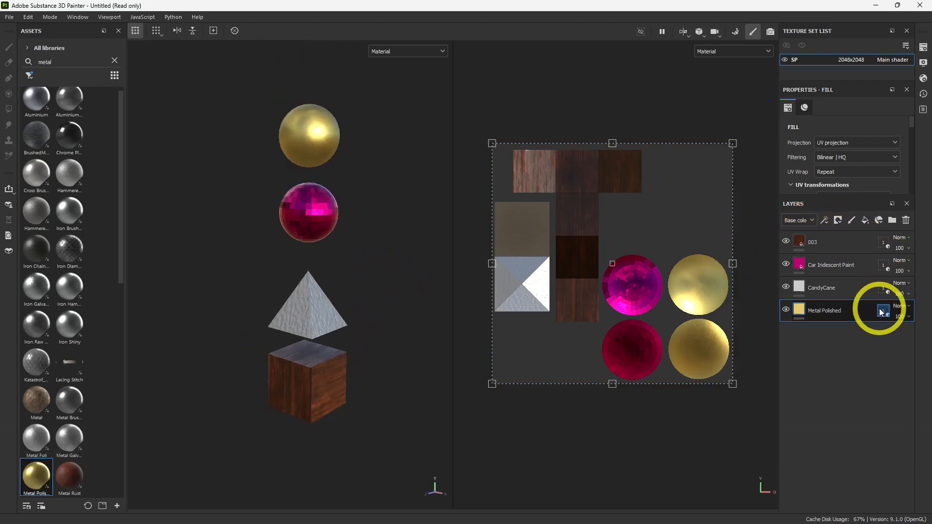
{"action": "scroll", "coordinate": [316, 186], "scroll_direction": "up", "scroll_amount": 2}
{"action": "left_click_drag", "start_coordinate": [372, 176], "coordinate": [449, 220], "text": "alt"}
{"action": "left_click_drag", "start_coordinate": [353, 170], "coordinate": [285, 353], "text": "alt"}
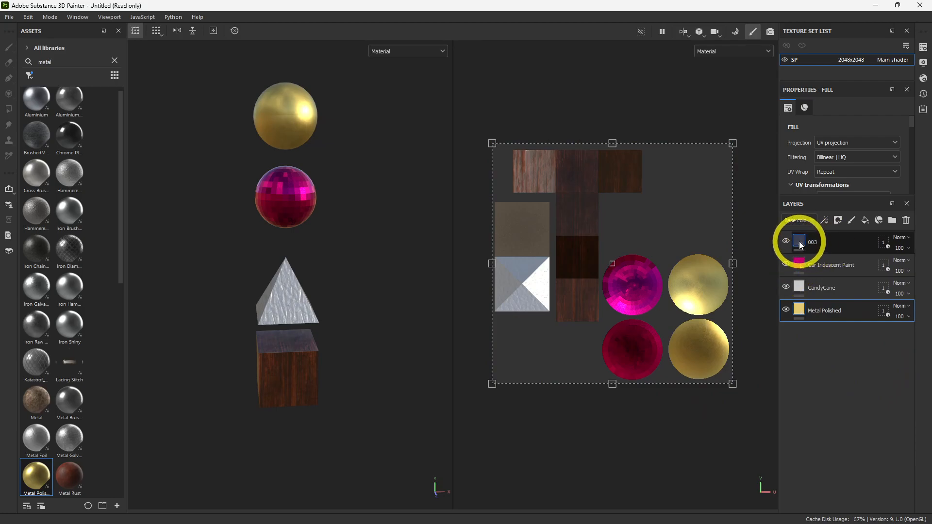
Select layer 003, then undock its fill properties over the 2D view and enlarge them to show the material channels.
{"action": "left_click", "coordinate": [833, 243]}
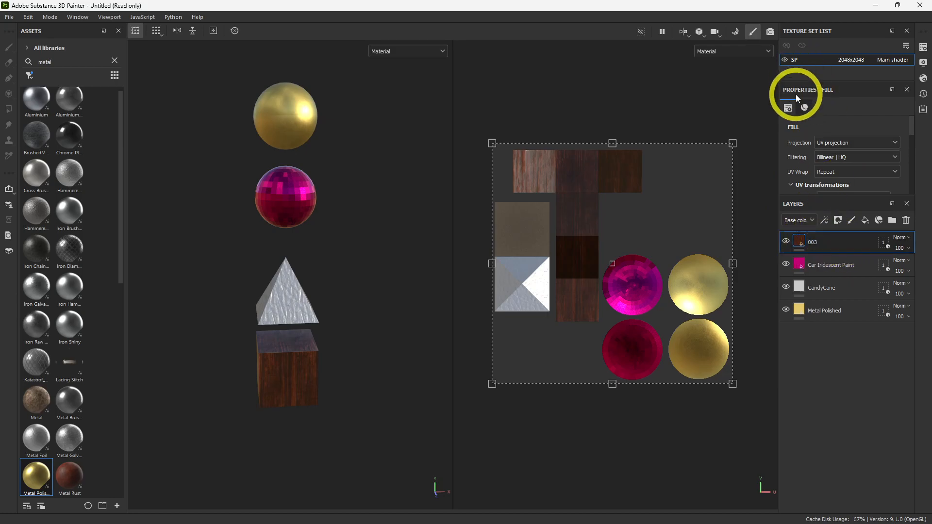
{"action": "left_click_drag", "start_coordinate": [849, 87], "coordinate": [676, 107]}
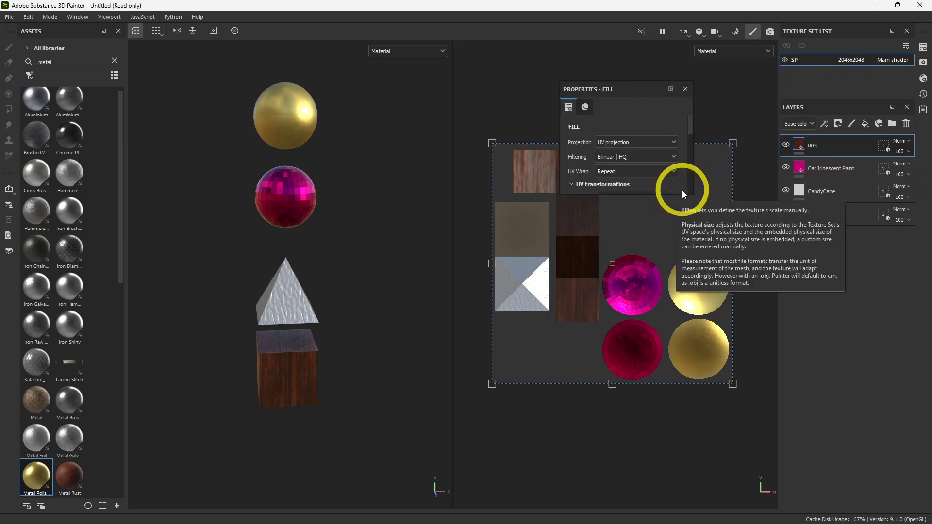
{"action": "left_click_drag", "start_coordinate": [677, 195], "coordinate": [691, 451]}
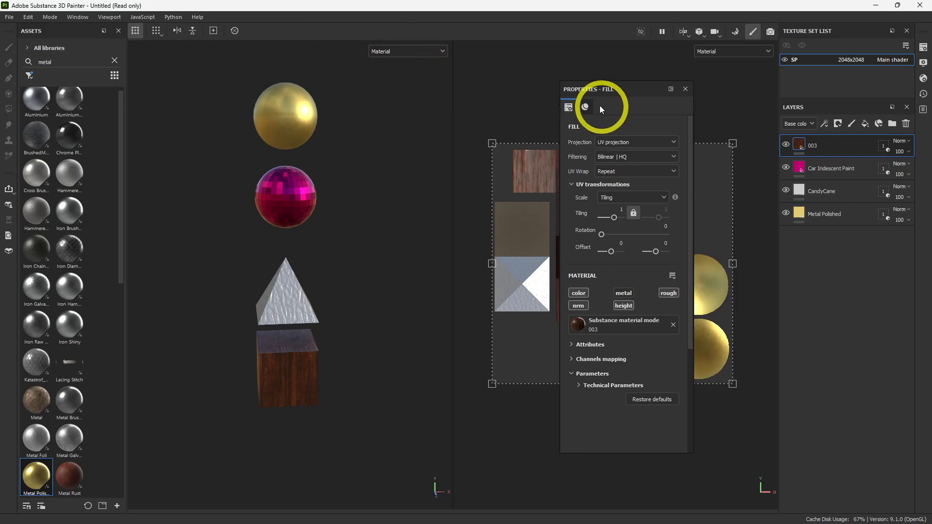
Switch the viewport display to the Base color channel.
{"action": "left_click", "coordinate": [384, 53]}
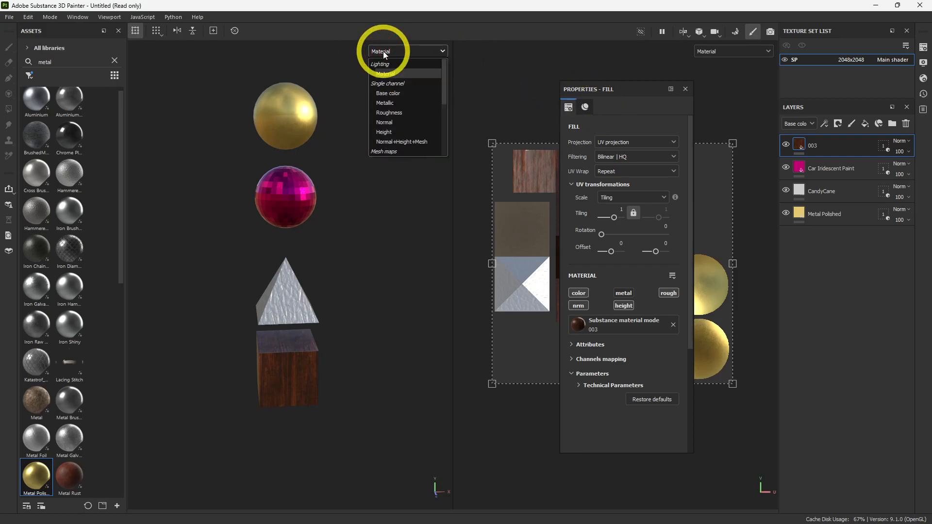
{"action": "left_click", "coordinate": [387, 93]}
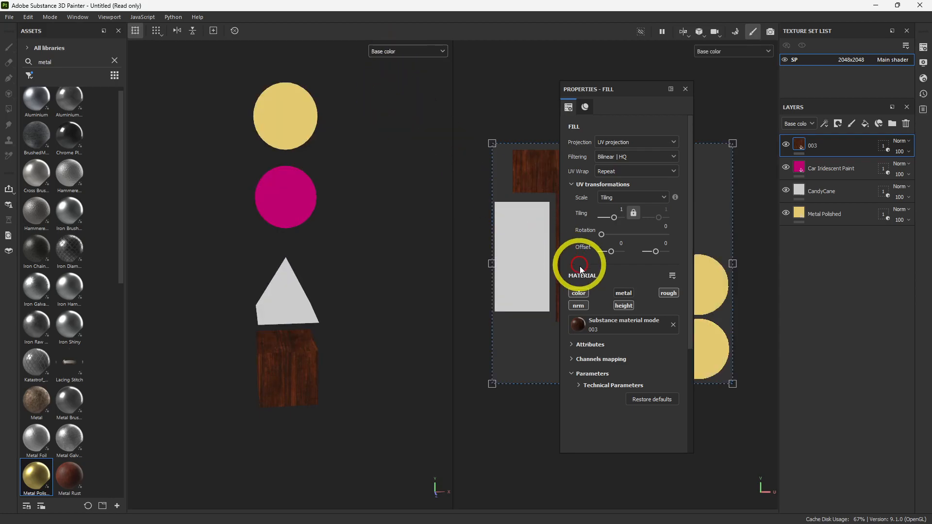
Switch layer 003's color channel off and on to compare the cube's base color up close.
{"action": "left_click", "coordinate": [580, 294]}
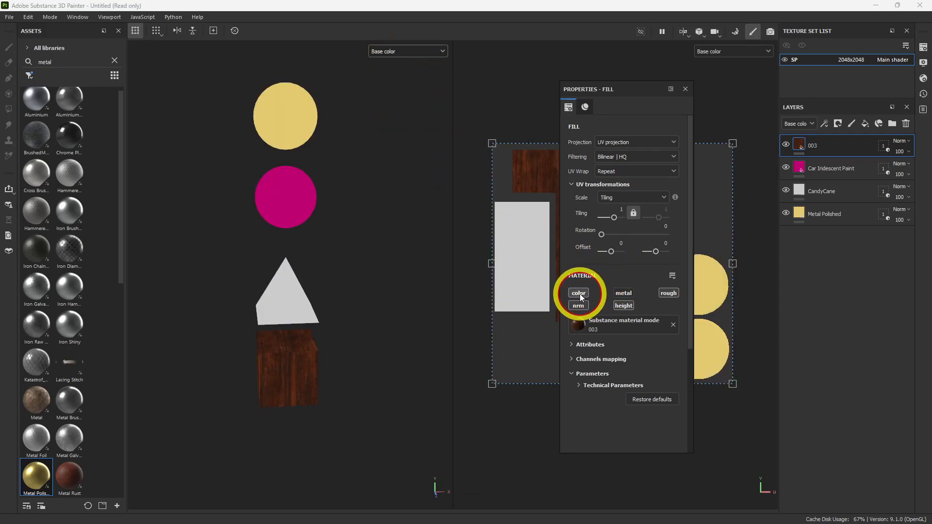
{"action": "left_click", "coordinate": [580, 295]}
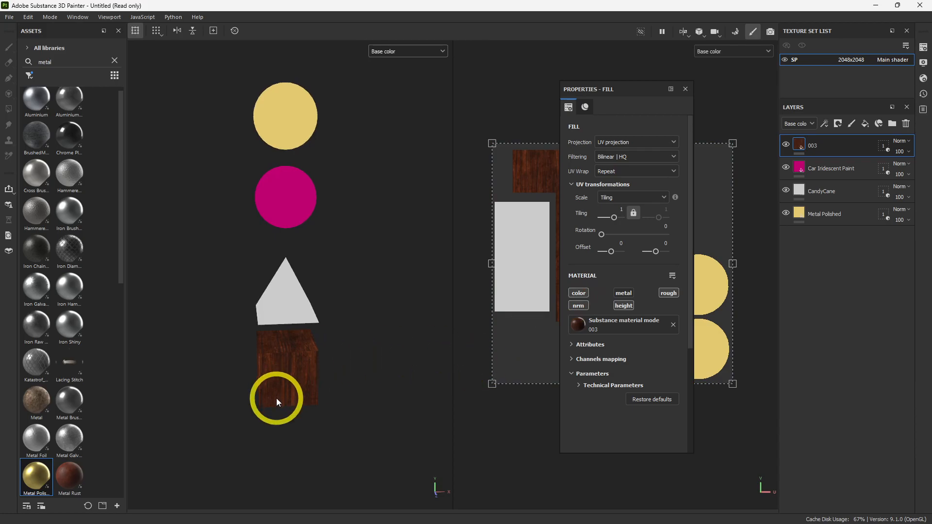
{"action": "scroll", "coordinate": [272, 413], "scroll_direction": "up", "scroll_amount": 8}
{"action": "scroll", "coordinate": [338, 352], "scroll_direction": "down", "scroll_amount": 3}
{"action": "mouse_move", "coordinate": [327, 387]}
{"action": "left_mouse_down", "text": "alt"}
{"action": "mouse_move", "coordinate": [330, 352]}
{"action": "mouse_move", "coordinate": [329, 369]}
{"action": "left_mouse_up", "text": "alt"}
{"action": "left_click_drag", "start_coordinate": [329, 368], "coordinate": [338, 350], "text": "ctrl+alt"}
{"action": "scroll", "coordinate": [328, 293], "scroll_direction": "up", "scroll_amount": 5}
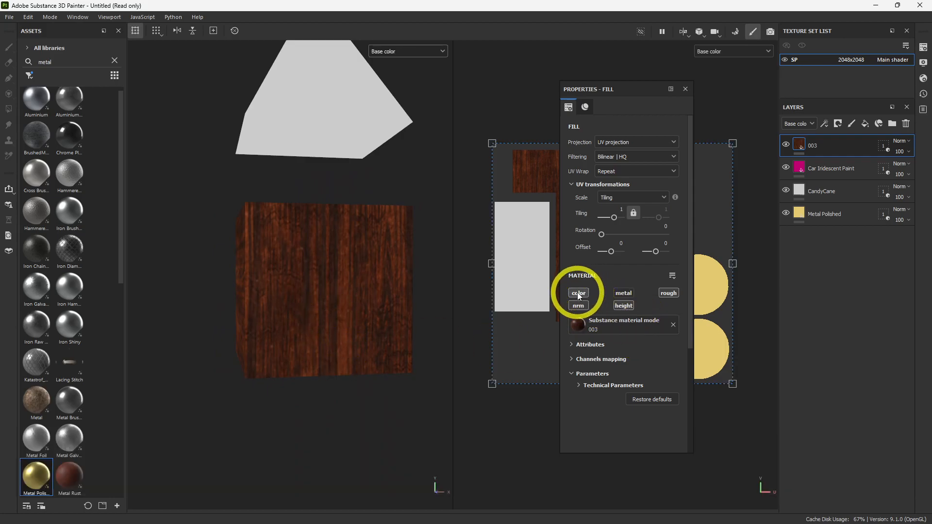
{"action": "left_click", "coordinate": [578, 292]}
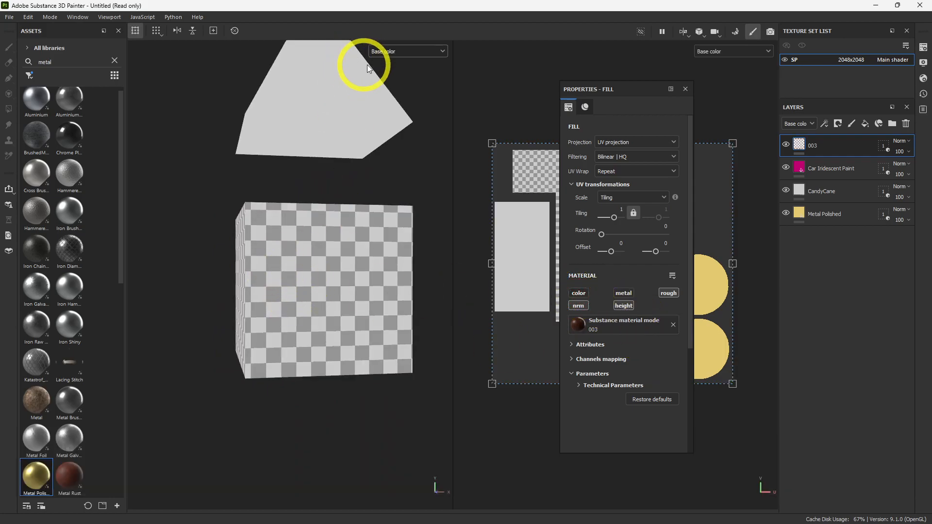
{"action": "left_click", "coordinate": [574, 293]}
{"action": "left_click", "coordinate": [573, 293]}
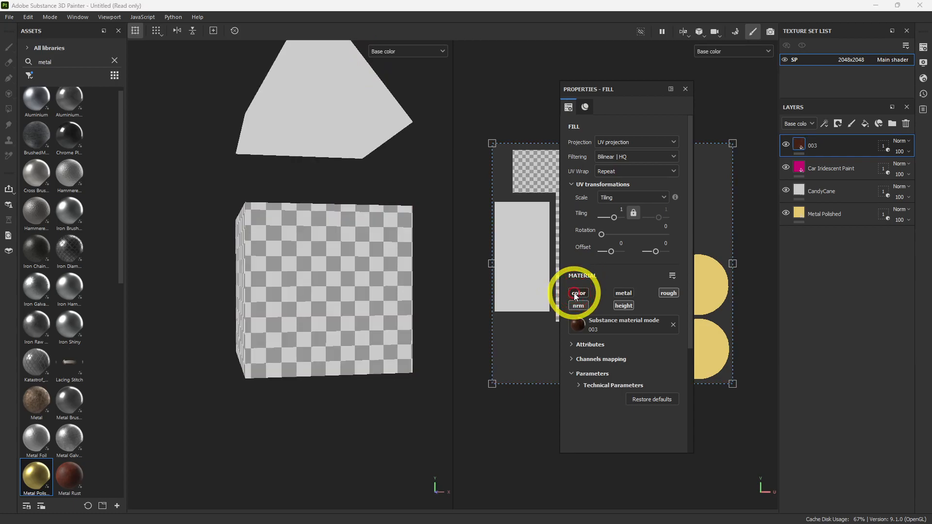
{"action": "left_click", "coordinate": [573, 293]}
Display the Metallic channel and switch layer 003's metal channel on and off again to compare the cube.
{"action": "left_click", "coordinate": [406, 51]}
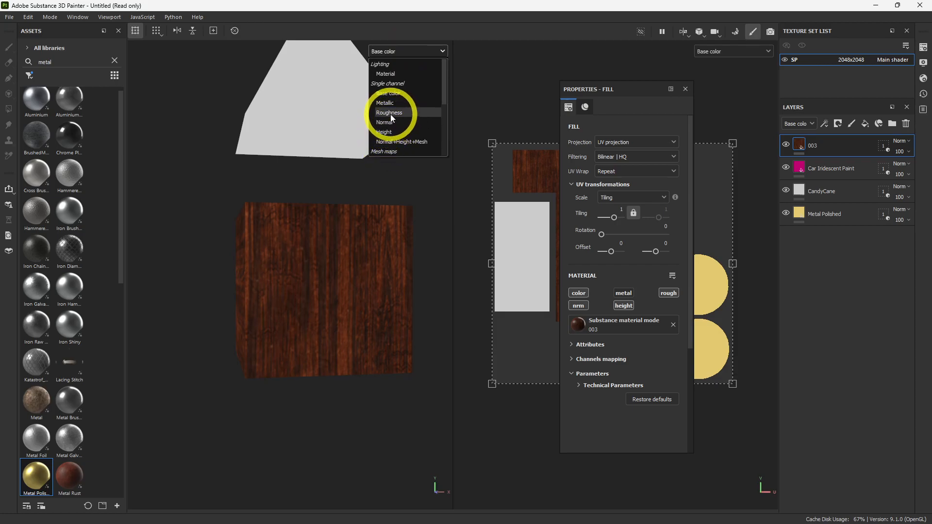
{"action": "left_click", "coordinate": [393, 101]}
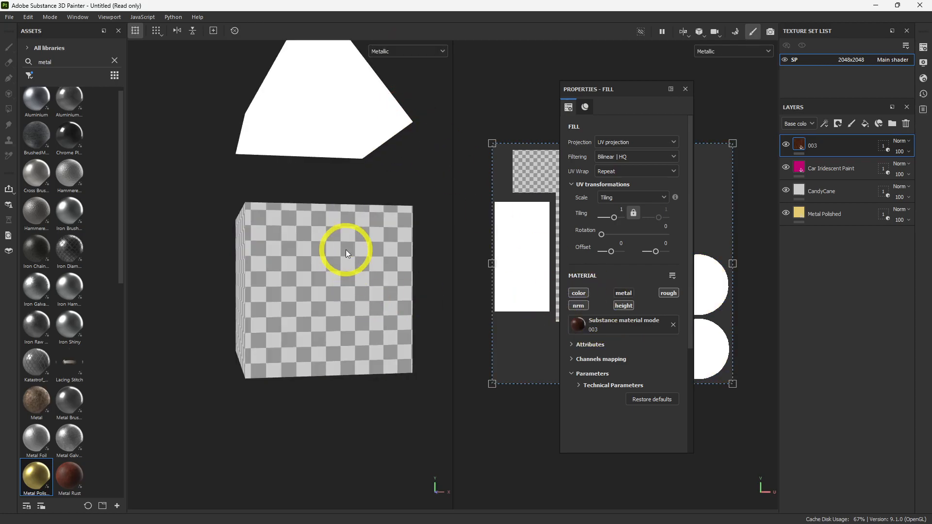
{"action": "left_click", "coordinate": [622, 293]}
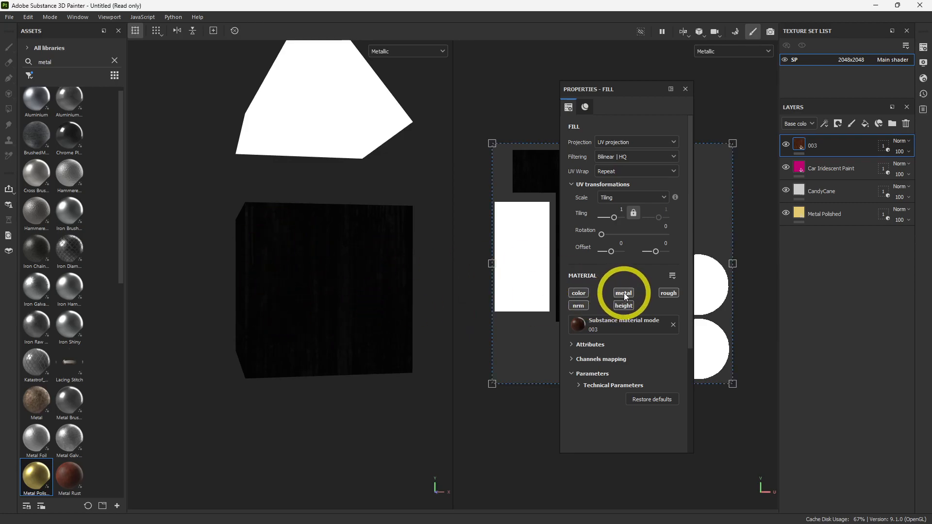
{"action": "left_click", "coordinate": [624, 292]}
Display the Roughness channel and toggle layer 003's rough channel off and back on to compare the cube.
{"action": "left_click", "coordinate": [394, 51]}
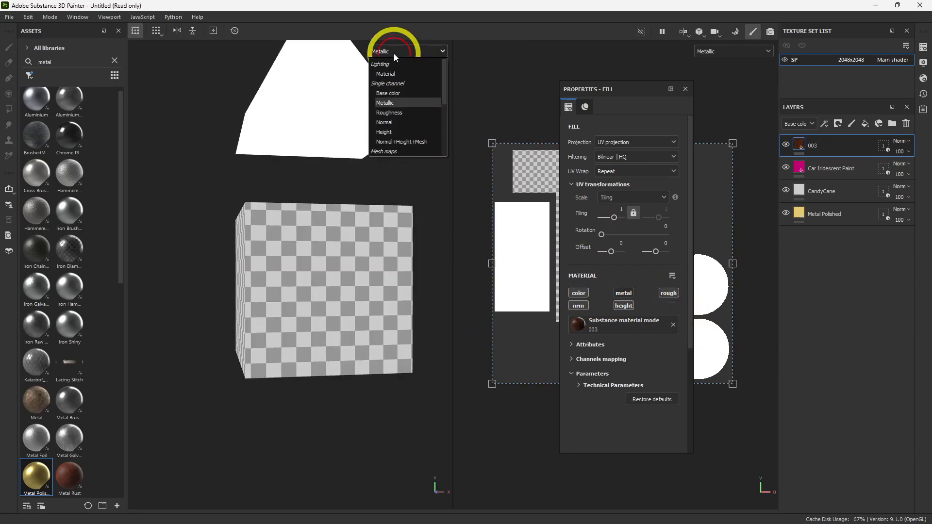
{"action": "left_click", "coordinate": [384, 113]}
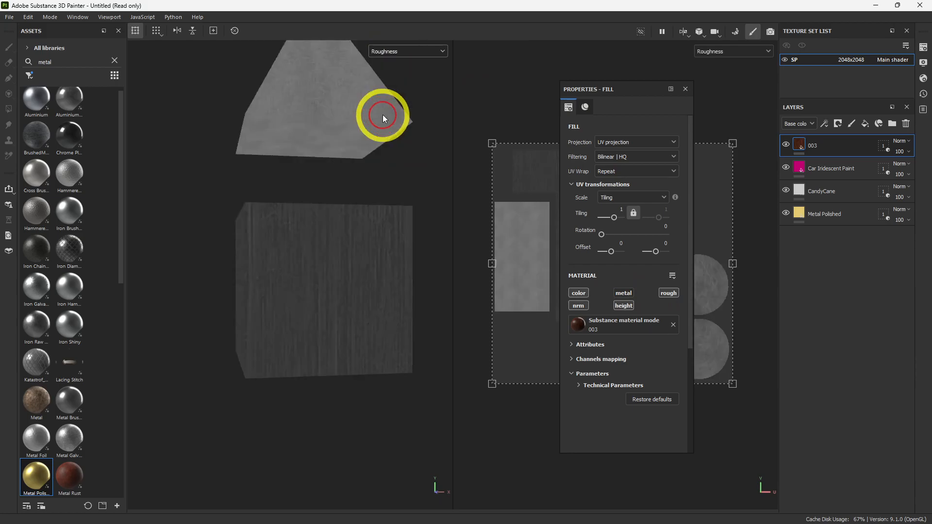
{"action": "left_click", "coordinate": [666, 294]}
{"action": "left_click", "coordinate": [666, 294]}
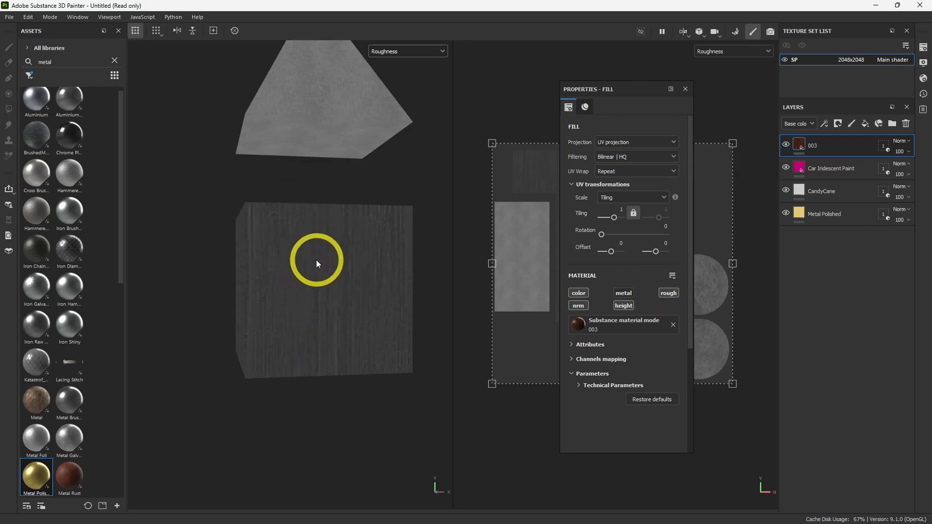
Display the Normal channel and toggle layer 003's nrm channel off and back on to compare the cube.
{"action": "left_click", "coordinate": [389, 52]}
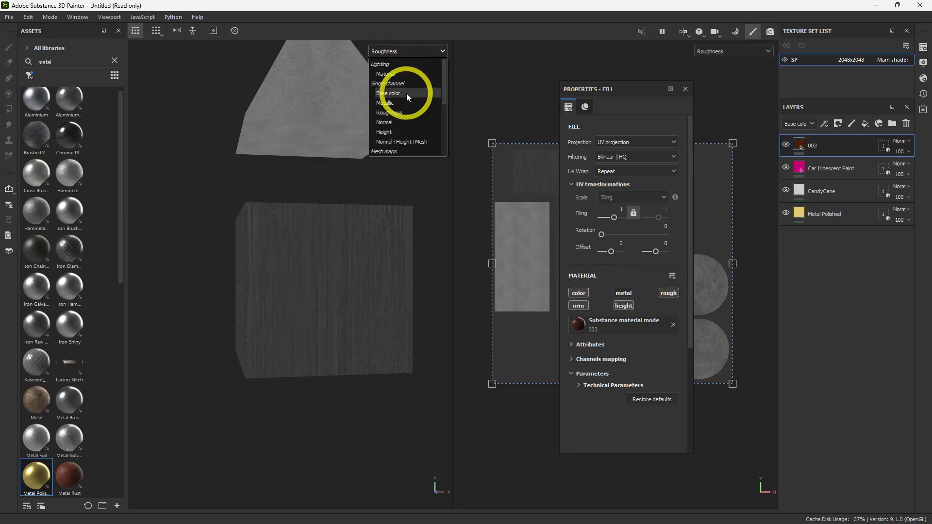
{"action": "left_click", "coordinate": [384, 122]}
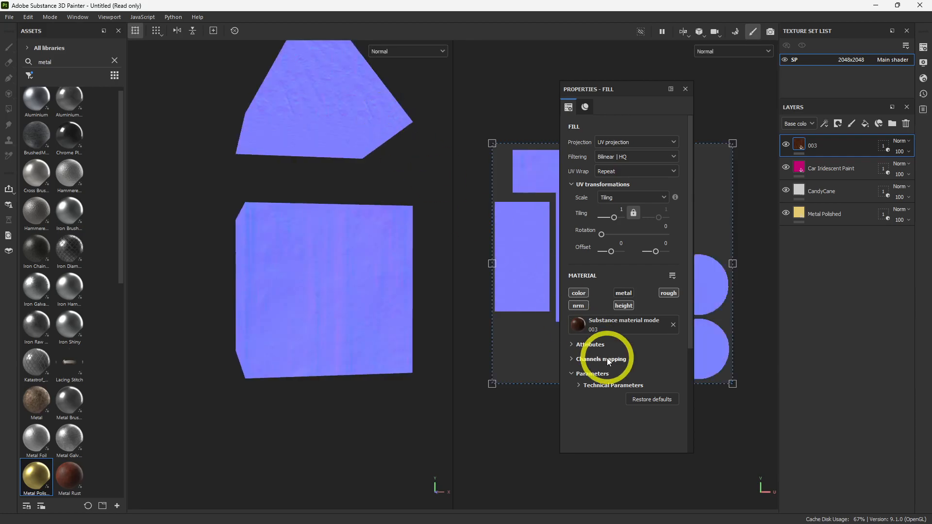
{"action": "left_click", "coordinate": [572, 305]}
{"action": "left_click", "coordinate": [572, 306]}
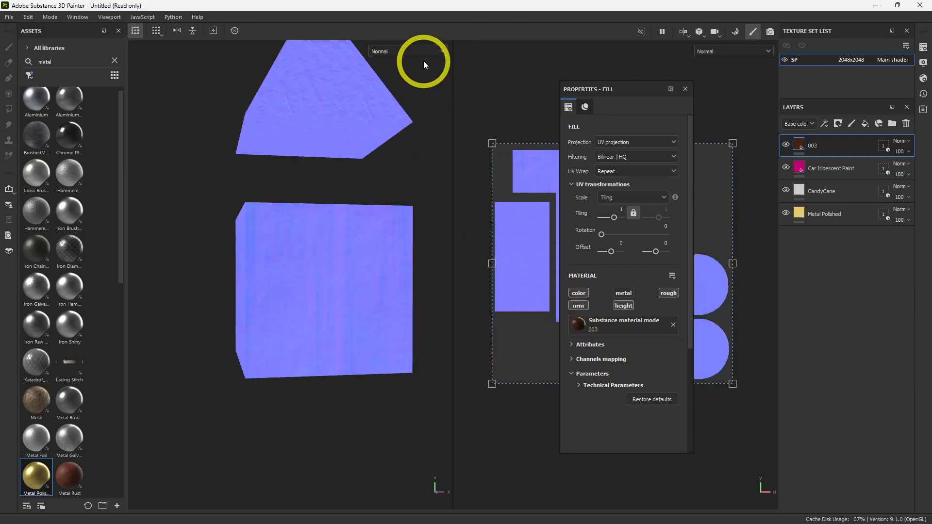
Inspect the Height channel with layer 003's height switched off and back on, and return the viewport to Material display.
{"action": "left_click", "coordinate": [413, 52]}
{"action": "left_click", "coordinate": [387, 120]}
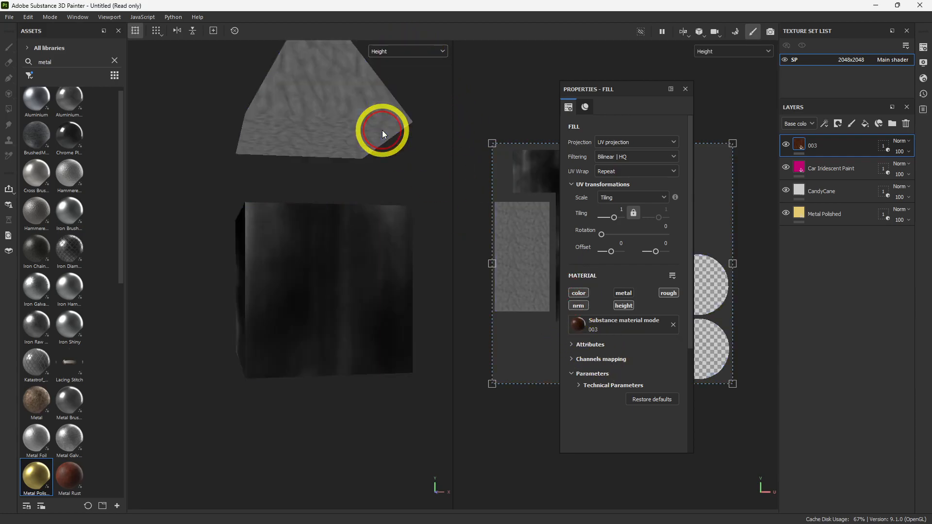
{"action": "left_click", "coordinate": [622, 305]}
{"action": "left_click", "coordinate": [622, 305]}
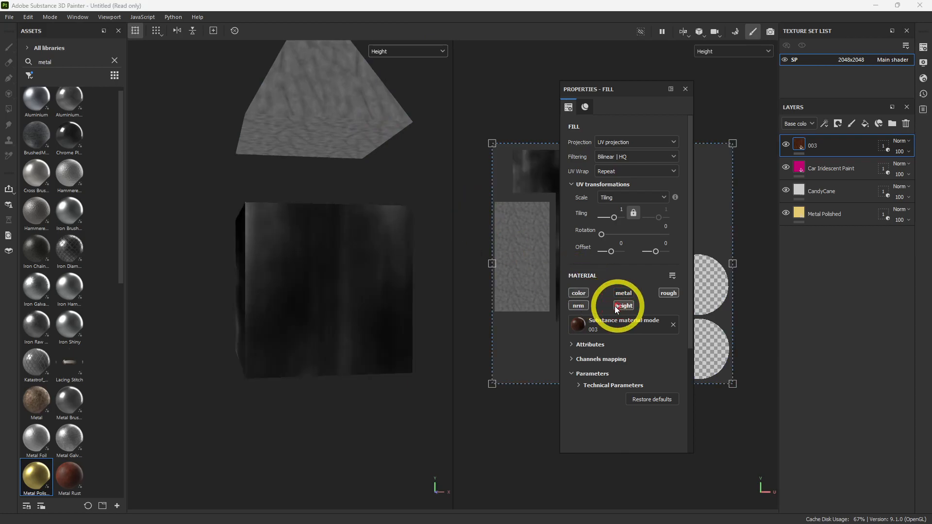
{"action": "left_click", "coordinate": [387, 51]}
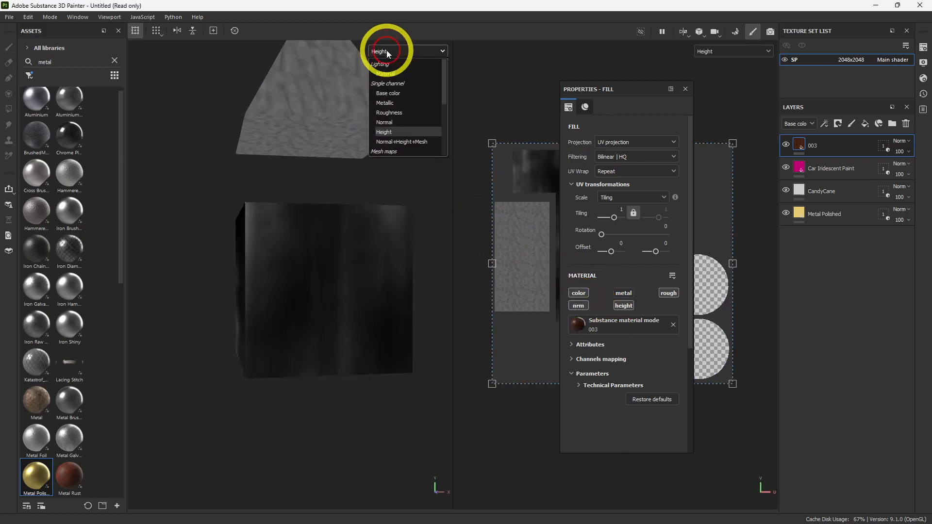
{"action": "left_click", "coordinate": [393, 77]}
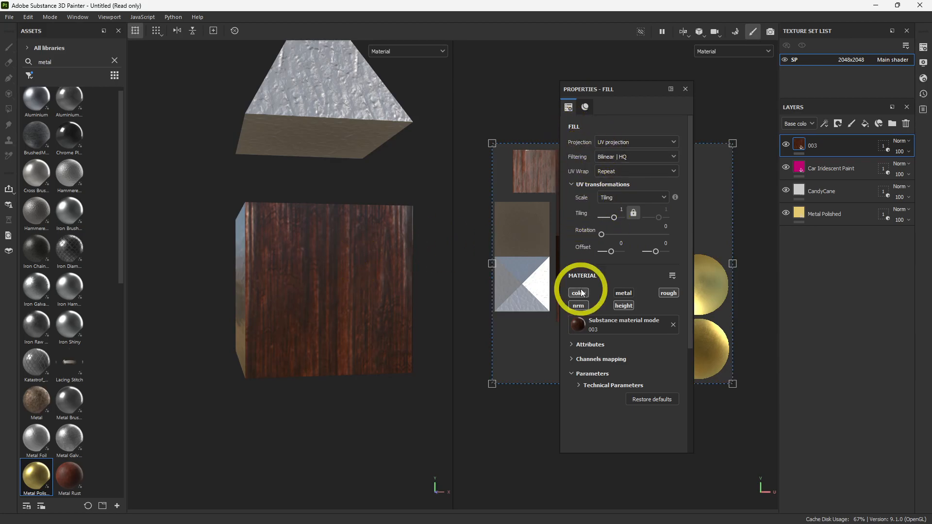
Resize the floating fill properties to a compact window and place it over the 2D view.
{"action": "mouse_move", "coordinate": [610, 91]}
{"action": "left_mouse_down"}
{"action": "mouse_move", "coordinate": [613, 76]}
{"action": "mouse_move", "coordinate": [603, 90]}
{"action": "left_mouse_up"}
{"action": "left_click_drag", "start_coordinate": [427, 42], "coordinate": [435, 126]}
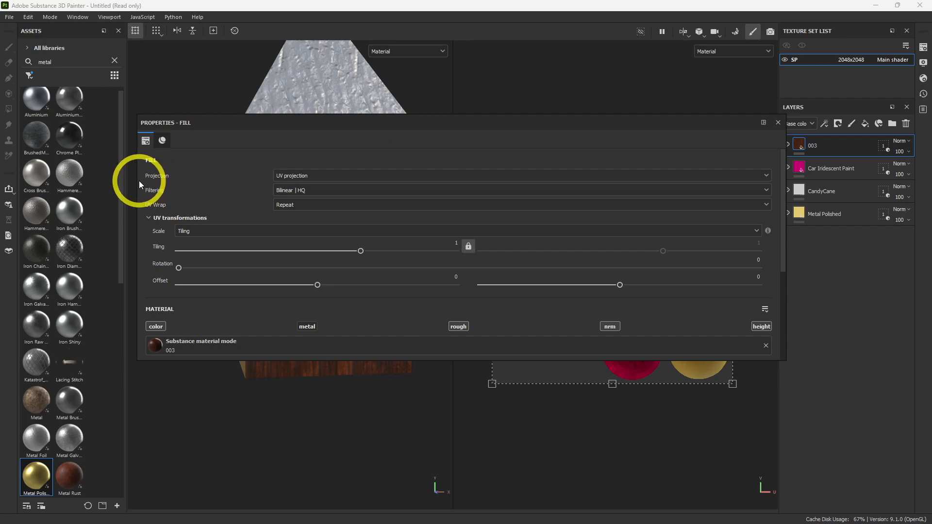
{"action": "left_click_drag", "start_coordinate": [138, 183], "coordinate": [606, 177]}
{"action": "left_click_drag", "start_coordinate": [656, 361], "coordinate": [666, 463]}
{"action": "left_click_drag", "start_coordinate": [704, 129], "coordinate": [591, 91]}
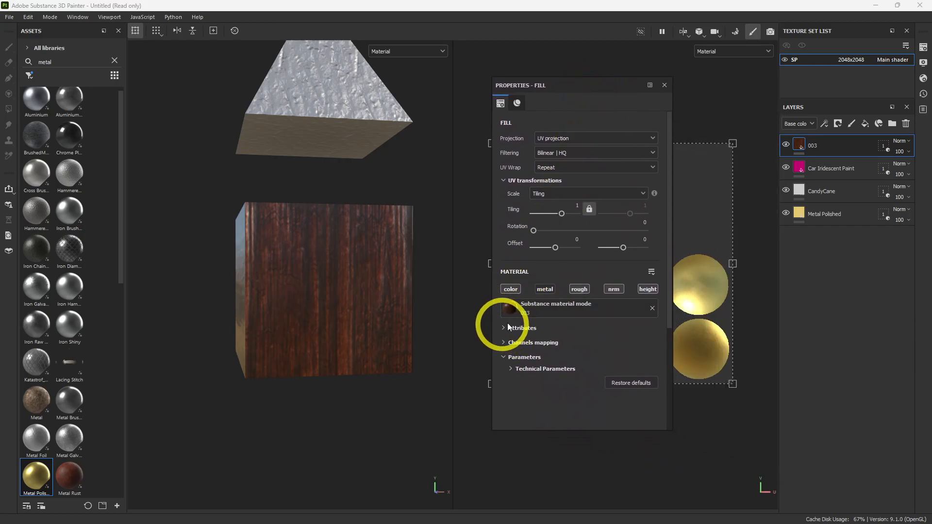
Examine layer 003's channels mapping and expand its technical parameters to review the normal format setting.
{"action": "left_click", "coordinate": [503, 342]}
{"action": "left_click", "coordinate": [503, 343]}
{"action": "scroll", "coordinate": [554, 356], "scroll_direction": "down", "scroll_amount": 3}
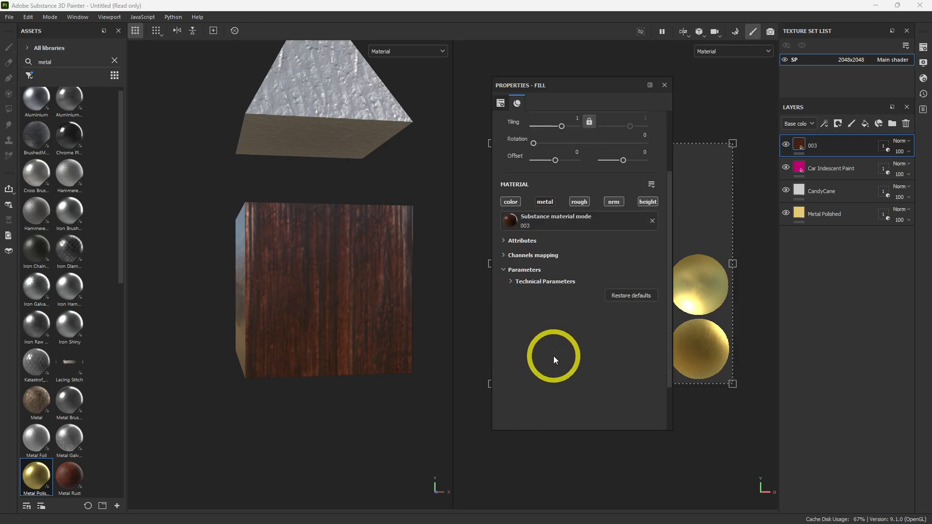
{"action": "left_click", "coordinate": [511, 282]}
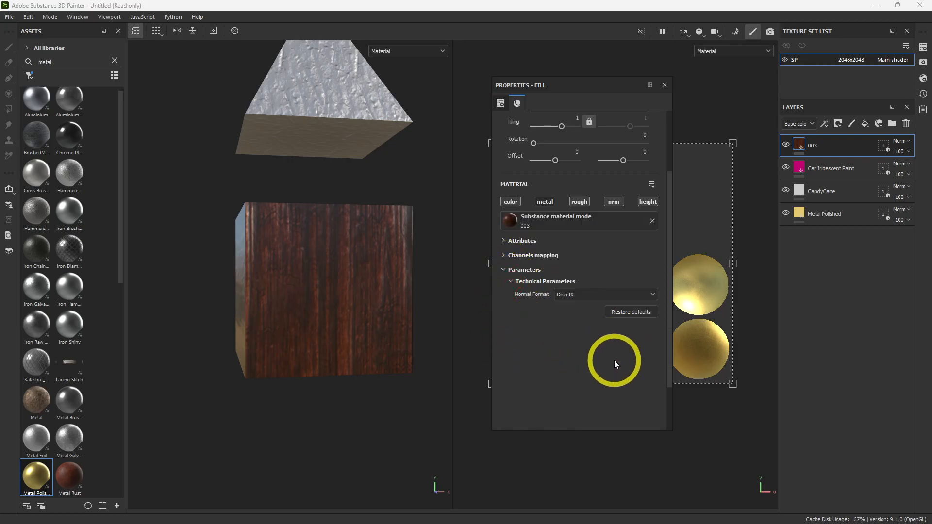
{"action": "scroll", "coordinate": [593, 372], "scroll_direction": "up", "scroll_amount": 3}
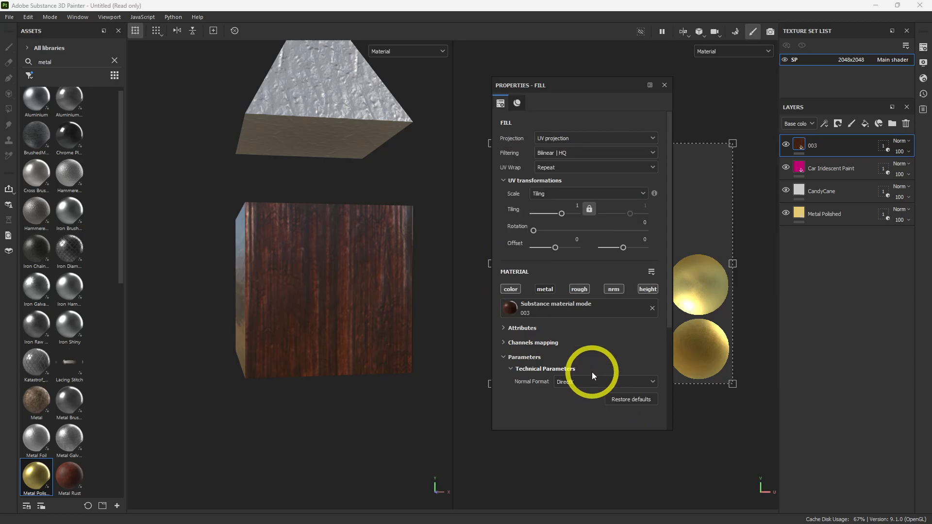
{"action": "scroll", "coordinate": [592, 375], "scroll_direction": "down", "scroll_amount": 3}
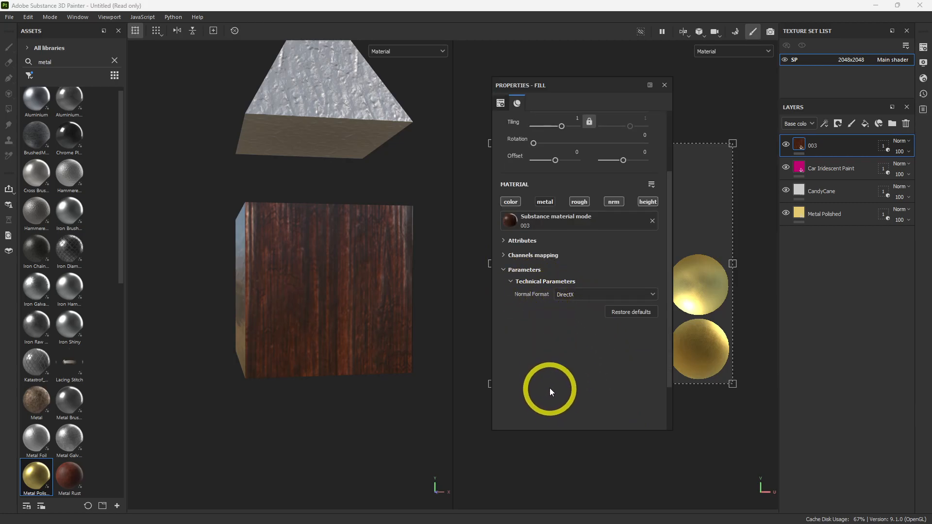
{"action": "scroll", "coordinate": [550, 393], "scroll_direction": "down", "scroll_amount": 2}
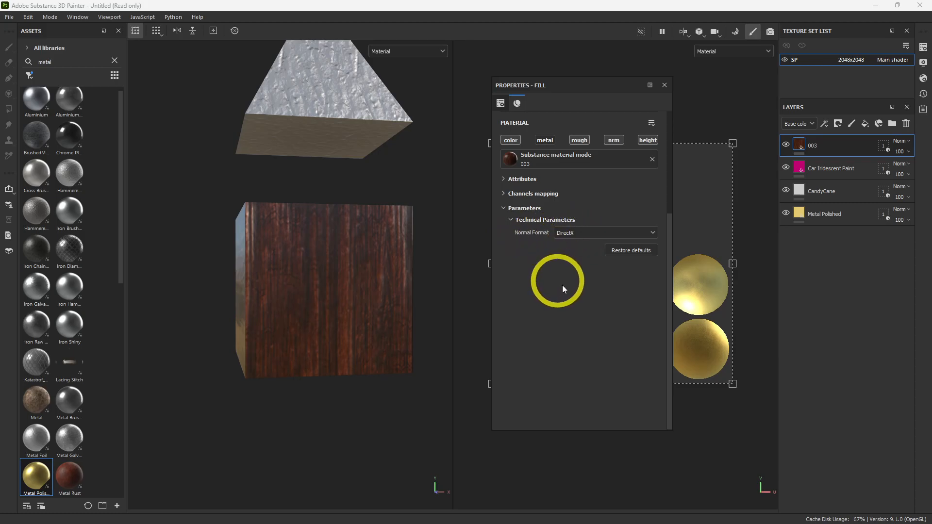
{"action": "scroll", "coordinate": [578, 309], "scroll_direction": "up", "scroll_amount": 3}
{"action": "scroll", "coordinate": [578, 309], "scroll_direction": "up", "scroll_amount": 2}
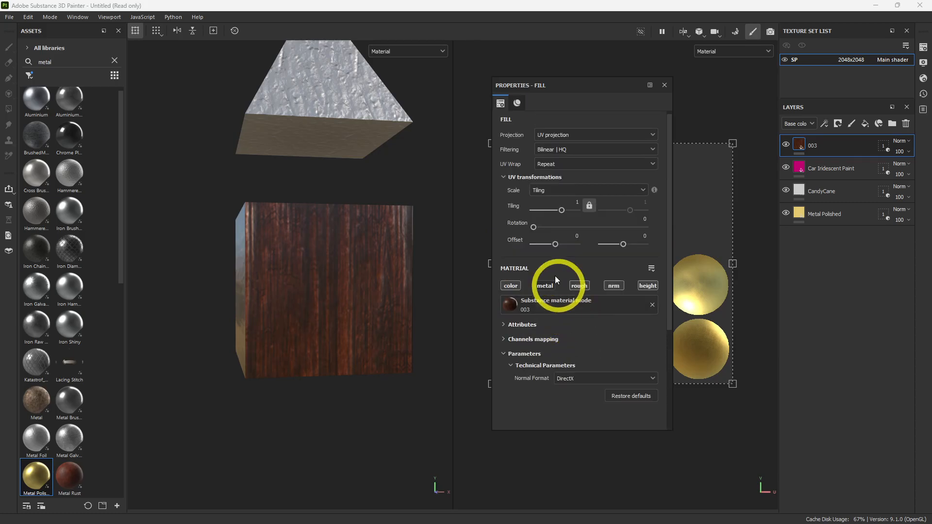
Move the fill properties off the 2D view, dock them away, and slightly rescale layer 003's UV frame from its corner.
{"action": "left_click_drag", "start_coordinate": [566, 89], "coordinate": [316, 131]}
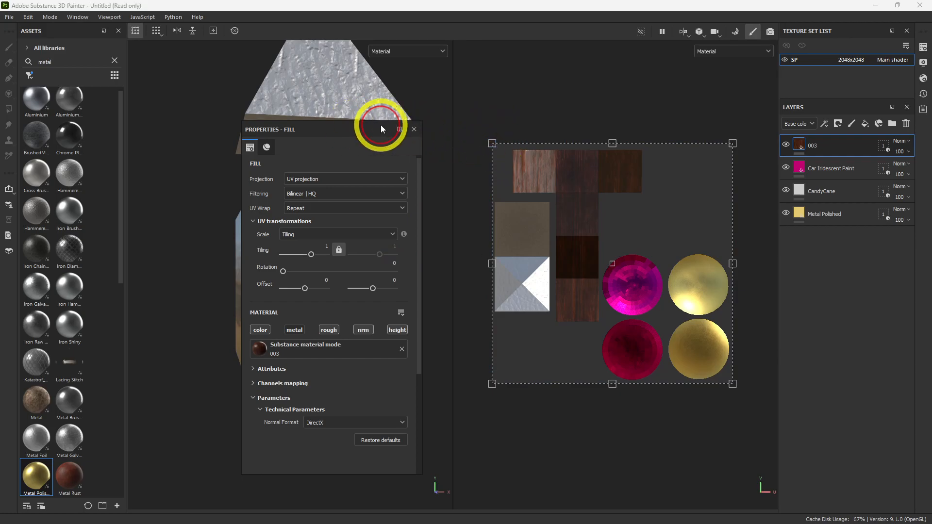
{"action": "left_click_drag", "start_coordinate": [333, 127], "coordinate": [221, 139]}
{"action": "left_click", "coordinate": [302, 140]}
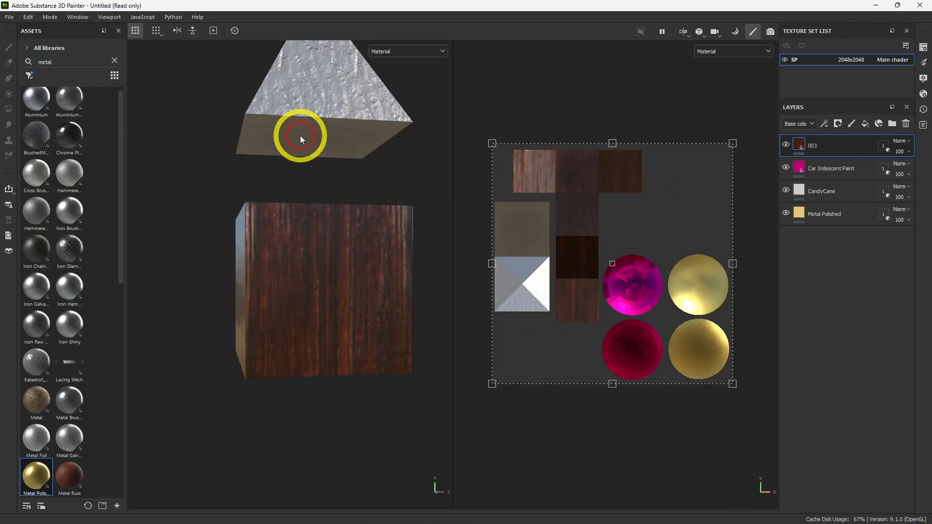
{"action": "mouse_move", "coordinate": [497, 142]}
{"action": "left_mouse_down", "text": "shift"}
{"action": "mouse_move", "coordinate": [661, 289]}
{"action": "mouse_move", "coordinate": [502, 141]}
{"action": "left_mouse_up", "text": "shift"}
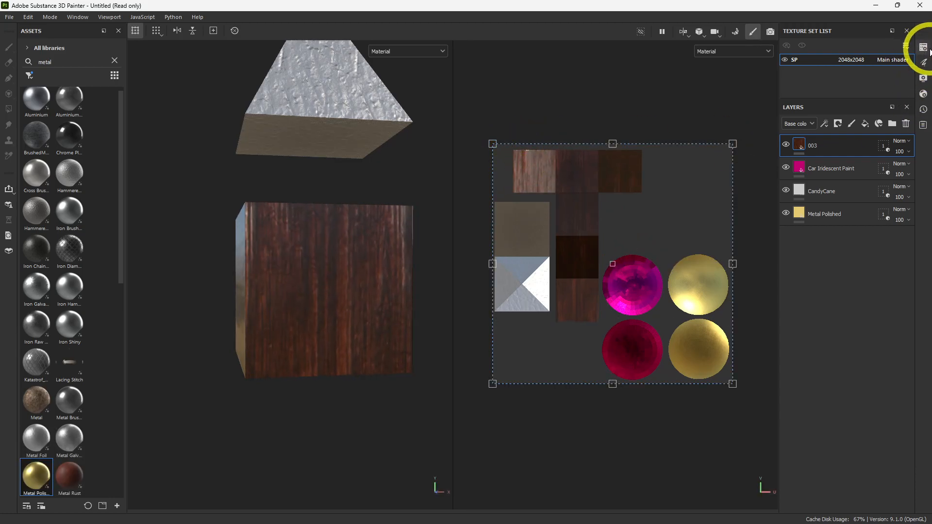
Reopen layer 003's fill properties and float them over the 3D view.
{"action": "left_click", "coordinate": [923, 47]}
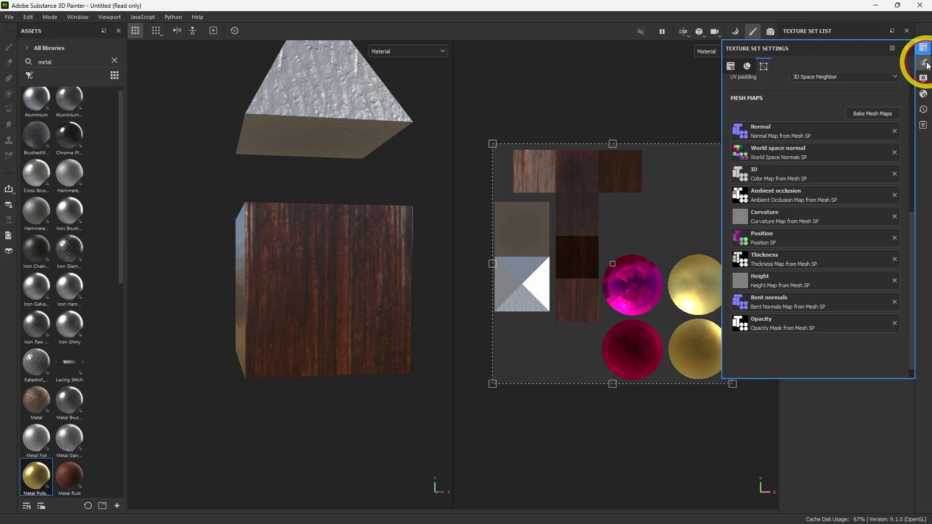
{"action": "left_click", "coordinate": [923, 62]}
{"action": "left_click_drag", "start_coordinate": [798, 67], "coordinate": [278, 104]}
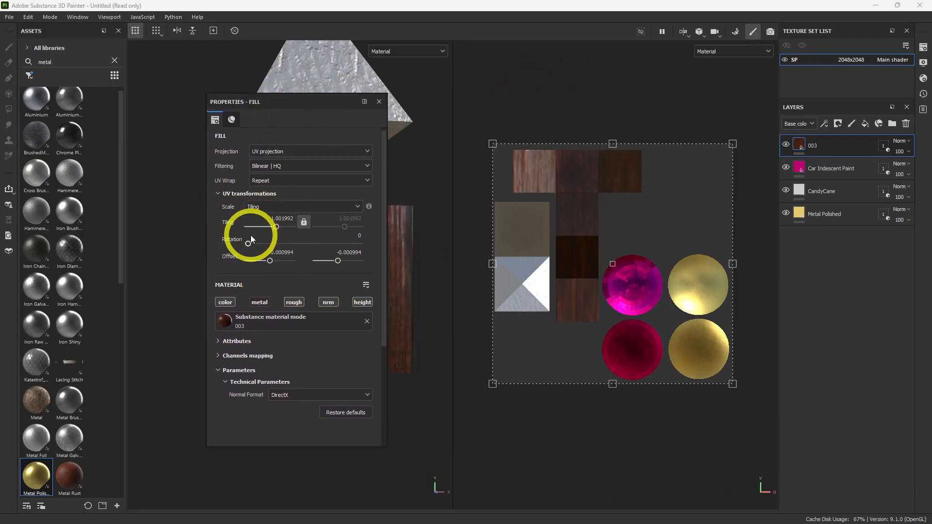
Set the tiling of layer 003's wood material to 2.
{"action": "left_click_drag", "start_coordinate": [280, 228], "coordinate": [278, 227]}
{"action": "left_click", "coordinate": [297, 221]}
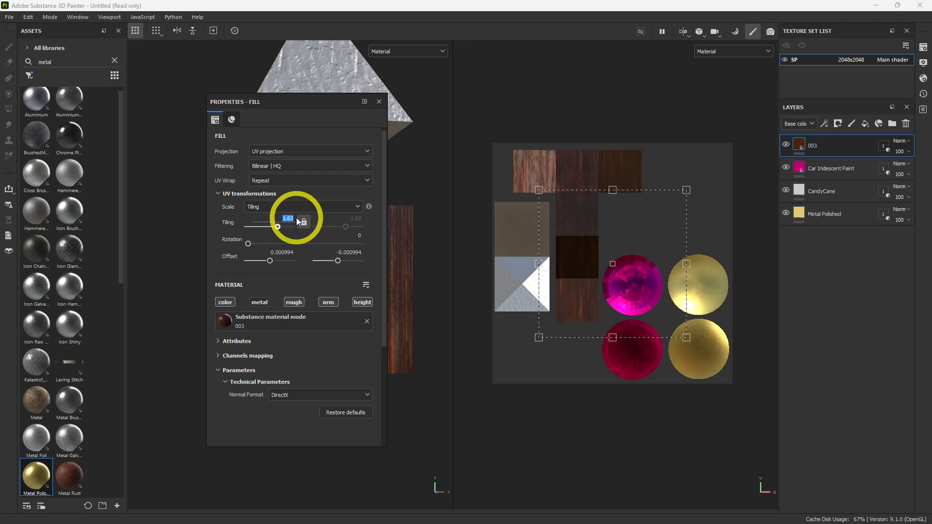
{"action": "type", "text": "2"}
{"action": "key", "text": "Return"}
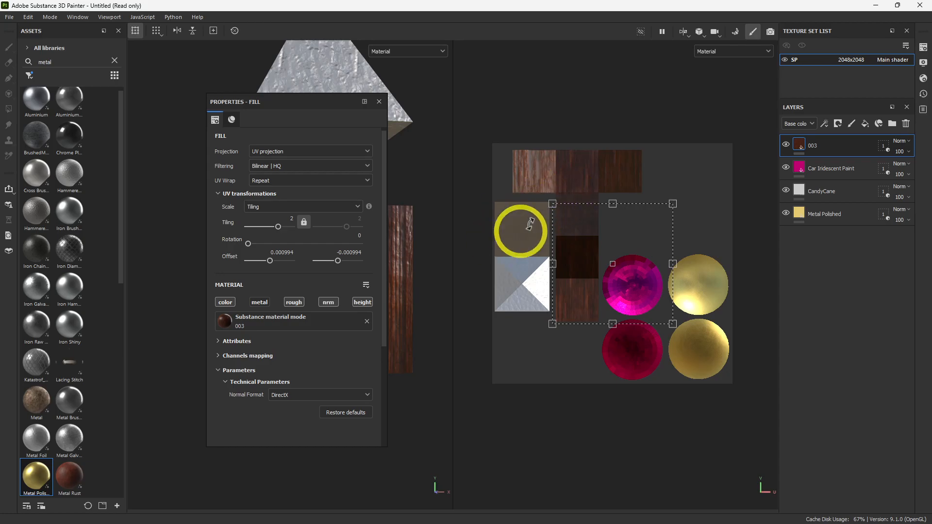
Shift layer 003's UV frame to a horizontal offset of -0.06 and a vertical offset of about 0.037.
{"action": "mouse_move", "coordinate": [250, 243]}
{"action": "left_mouse_down"}
{"action": "mouse_move", "coordinate": [261, 240]}
{"action": "mouse_move", "coordinate": [244, 243]}
{"action": "left_mouse_up"}
{"action": "left_click_drag", "start_coordinate": [597, 264], "coordinate": [512, 248]}
{"action": "left_click", "coordinate": [268, 252]}
{"action": "left_click_drag", "start_coordinate": [259, 258], "coordinate": [267, 263]}
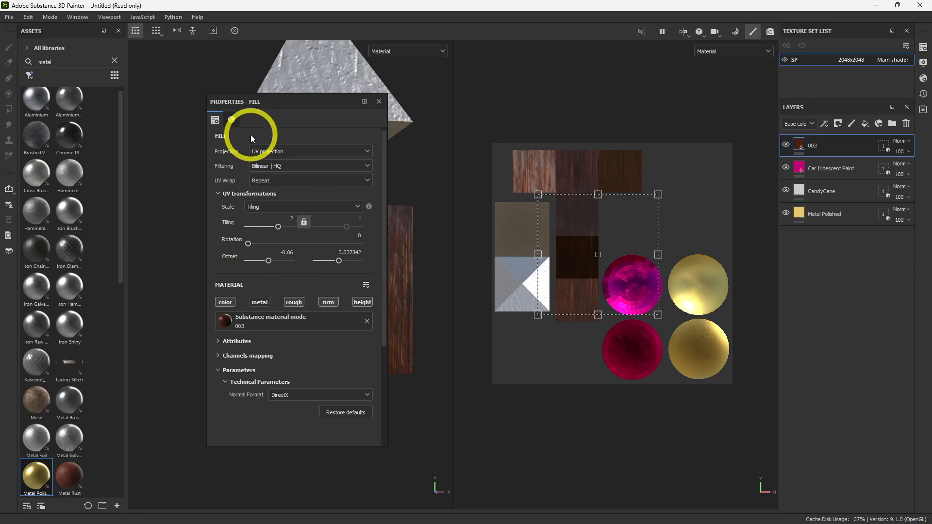
Go to layer 003's material settings and look through its attributes and channels mapping.
{"action": "left_click", "coordinate": [231, 119]}
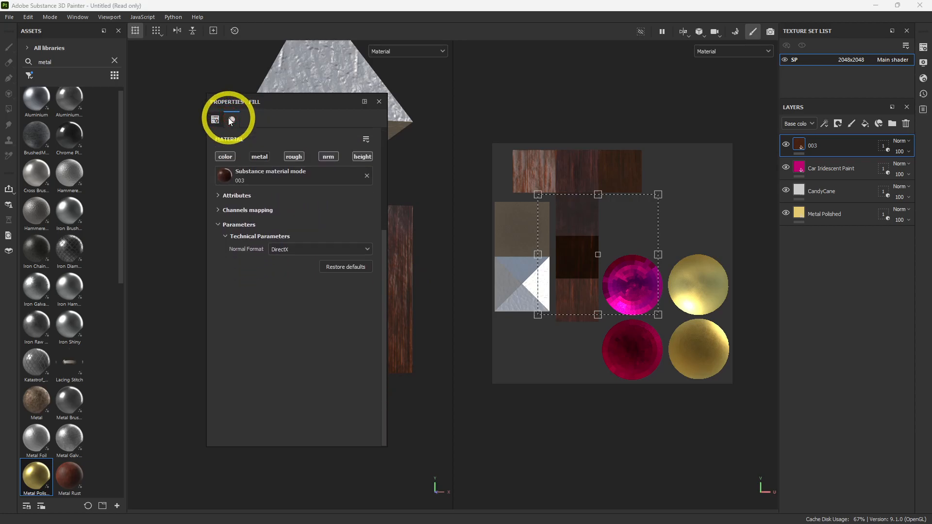
{"action": "left_click", "coordinate": [216, 196]}
{"action": "left_click", "coordinate": [217, 196]}
{"action": "left_click", "coordinate": [217, 210]}
{"action": "left_click", "coordinate": [217, 210]}
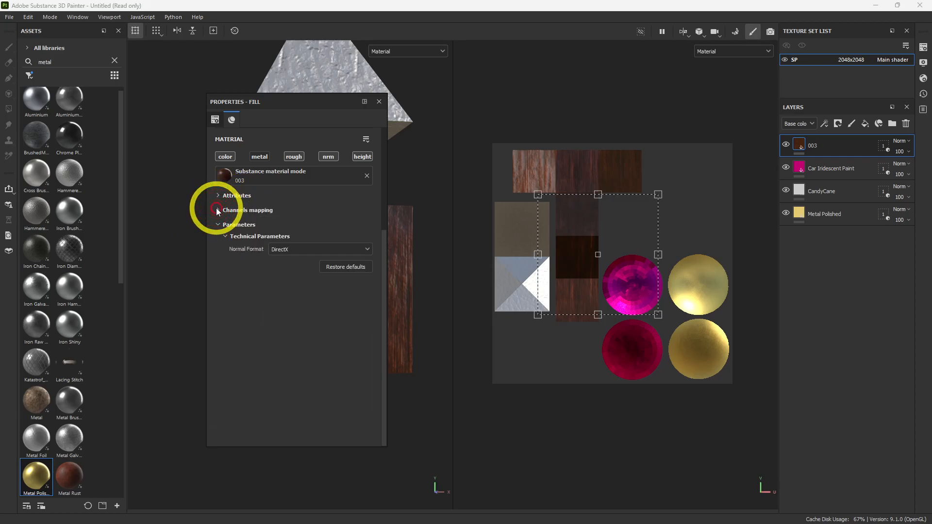
Close the fill properties and bring the pyramid and cube fully into the 3D view.
{"action": "left_click", "coordinate": [379, 102]}
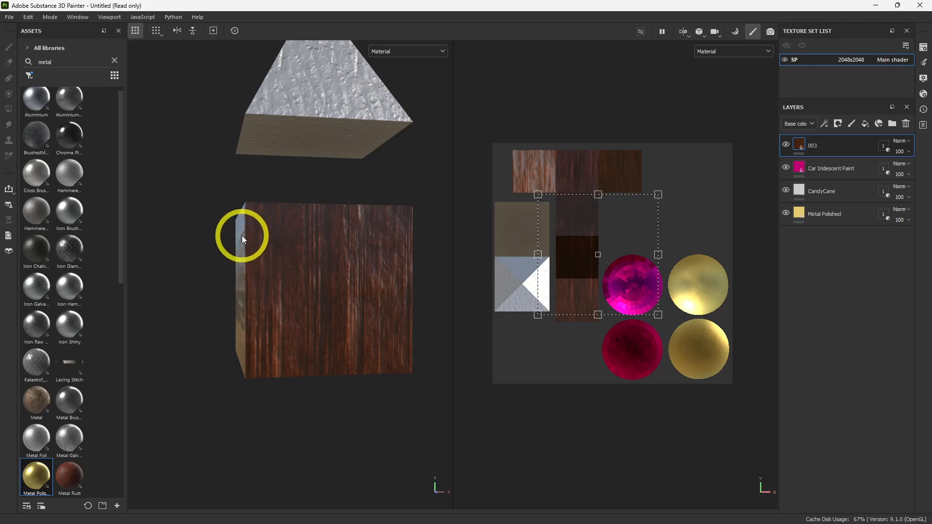
{"action": "key", "text": "shift"}
{"action": "left_click_drag", "start_coordinate": [333, 264], "coordinate": [328, 312], "text": "alt+shift"}
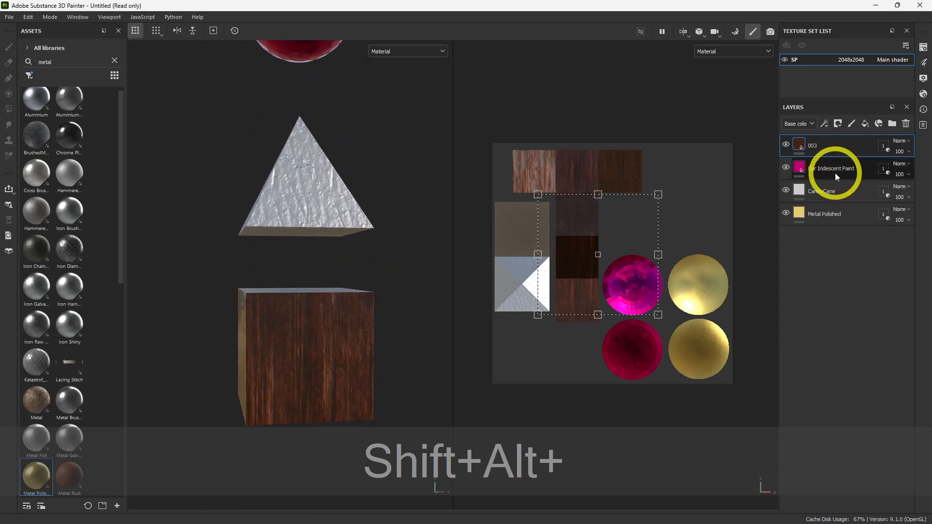